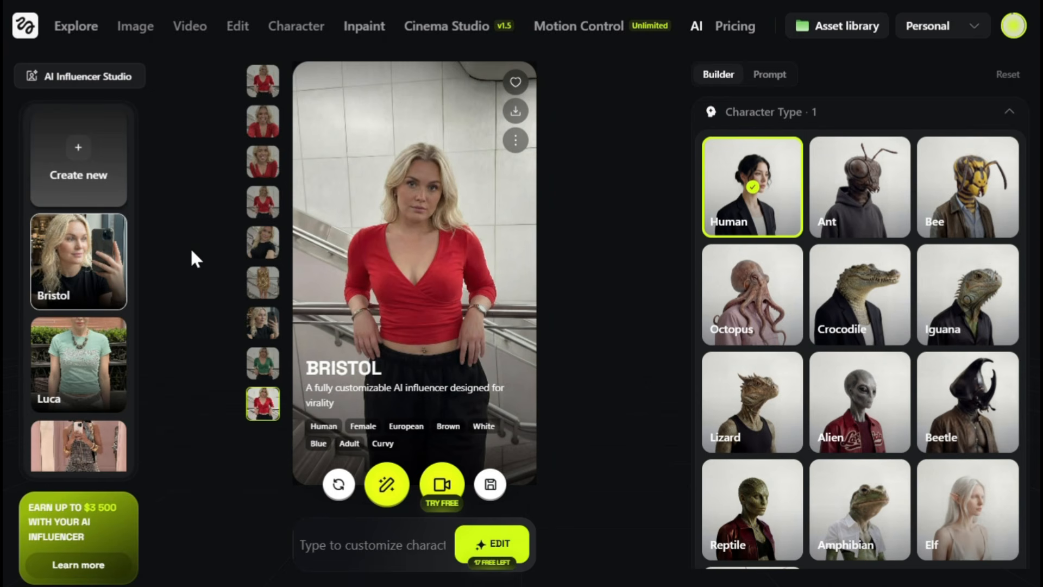
# Browse the existing influencers and open Dorian and Aston to preview them.
pyautogui.scroll(-5, 81, 310)
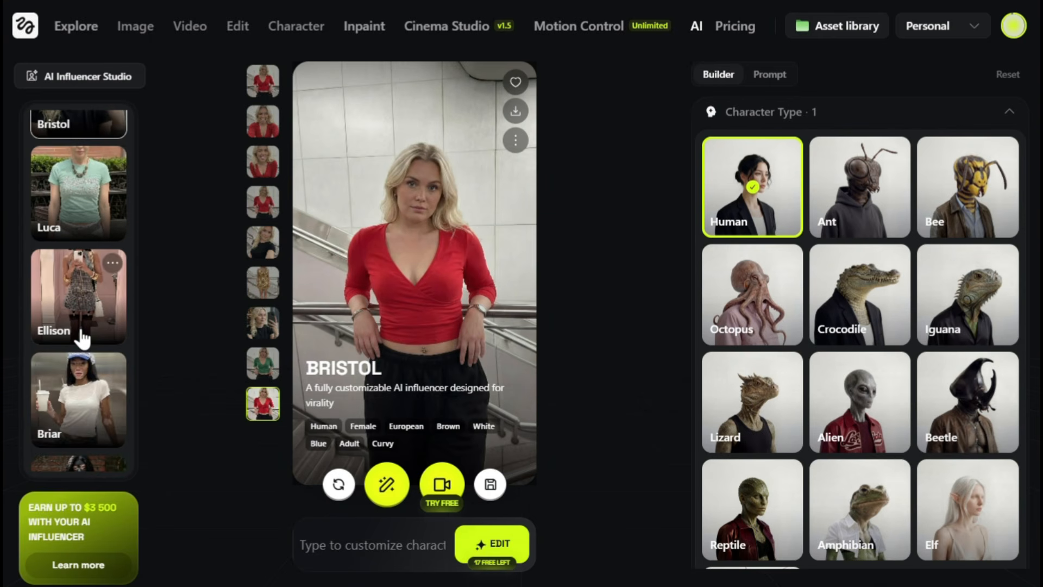
pyautogui.scroll(-8, 82, 331)
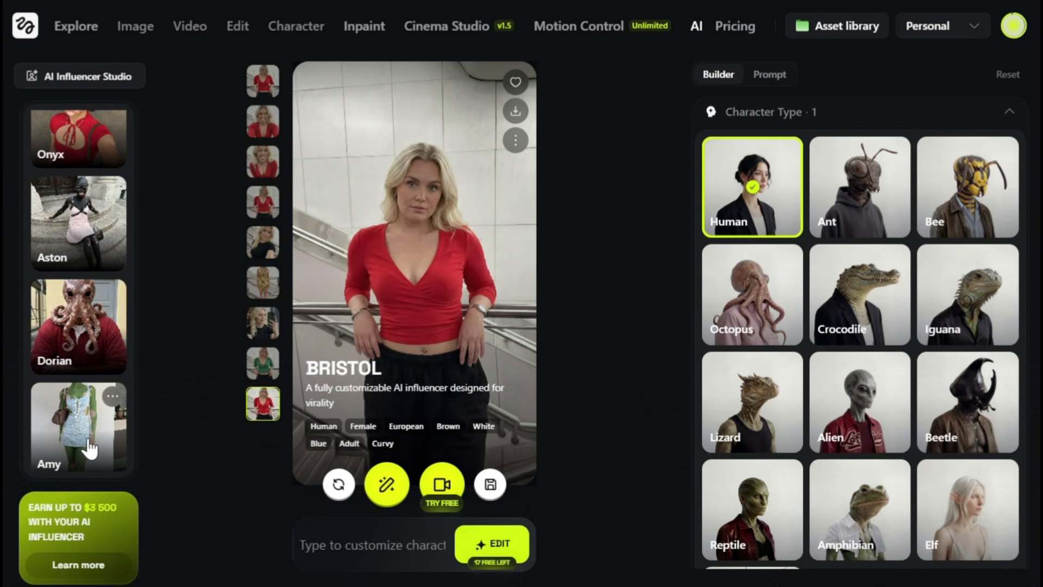
pyautogui.click(90, 448)
pyautogui.click(70, 326)
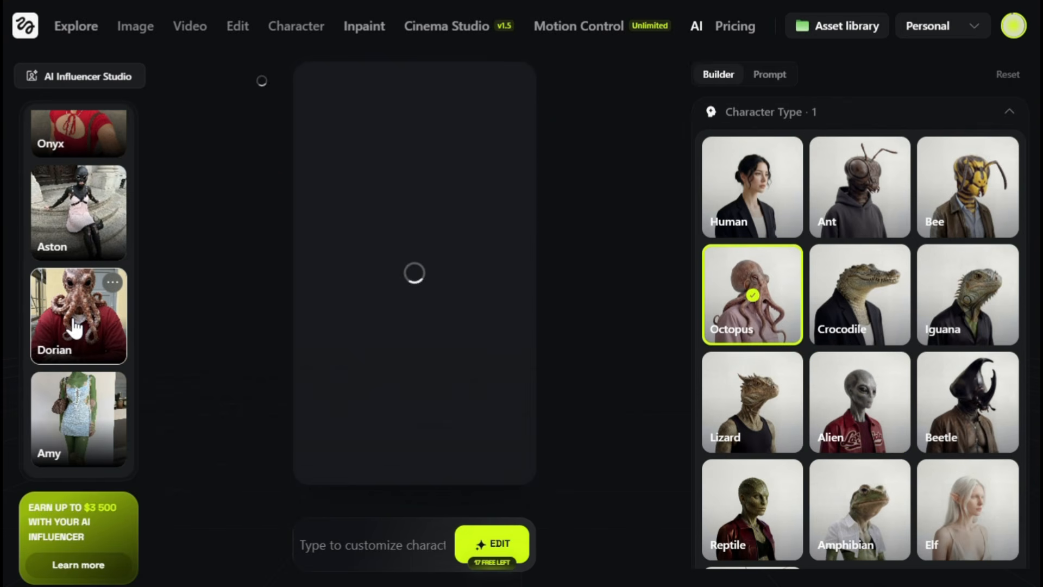
pyautogui.click(68, 220)
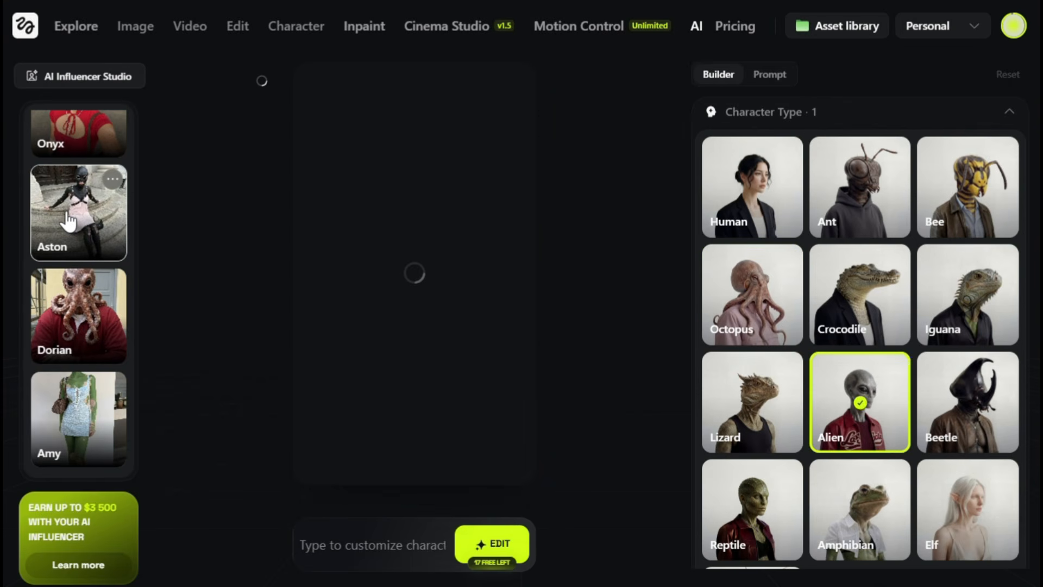
# Open the Paris influencer and review its builder settings, from character type through skin conditions and age.
pyautogui.scroll(1, 68, 220)
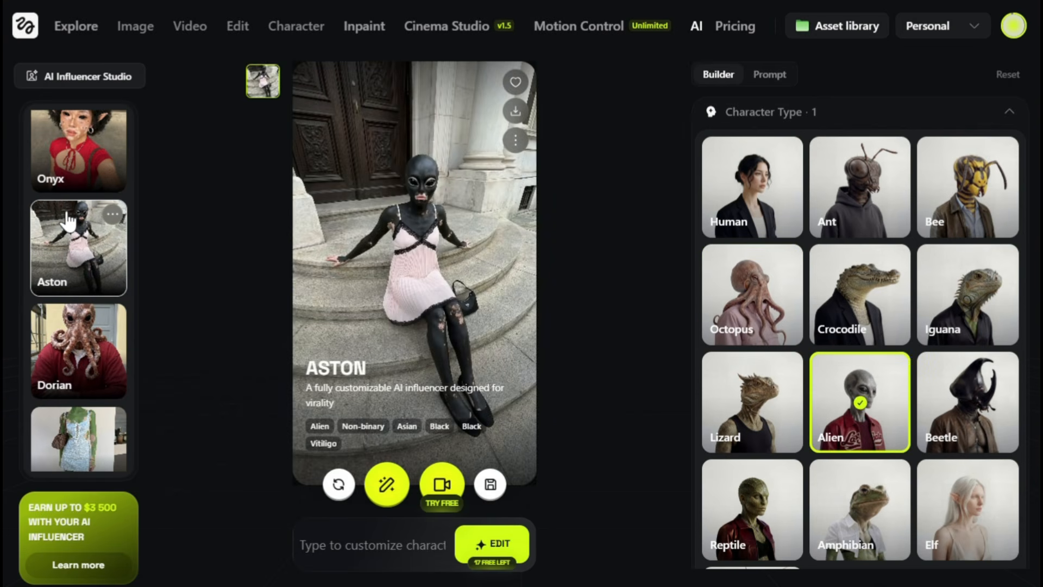
pyautogui.scroll(10, 68, 220)
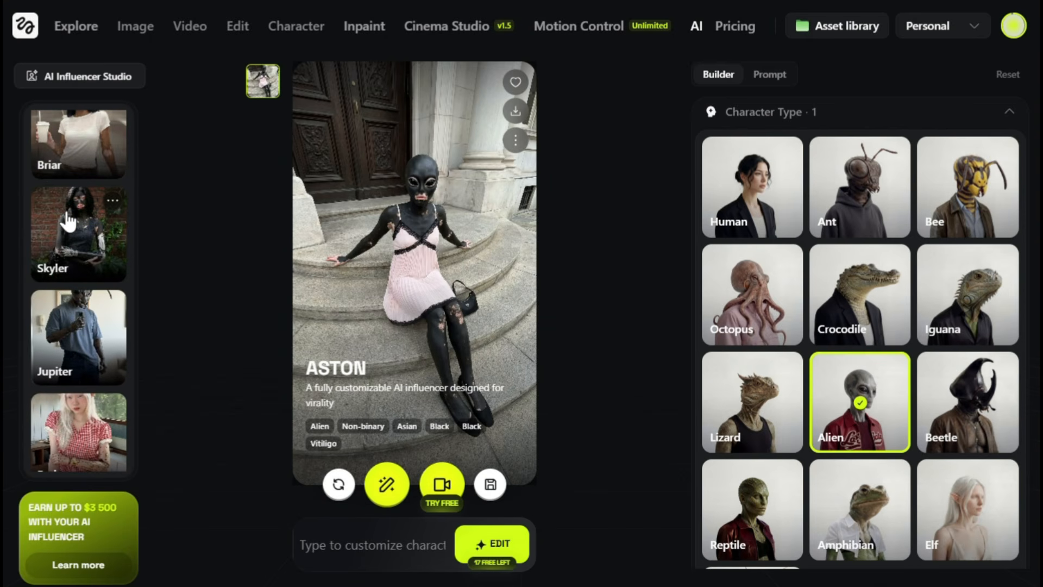
pyautogui.click(77, 448)
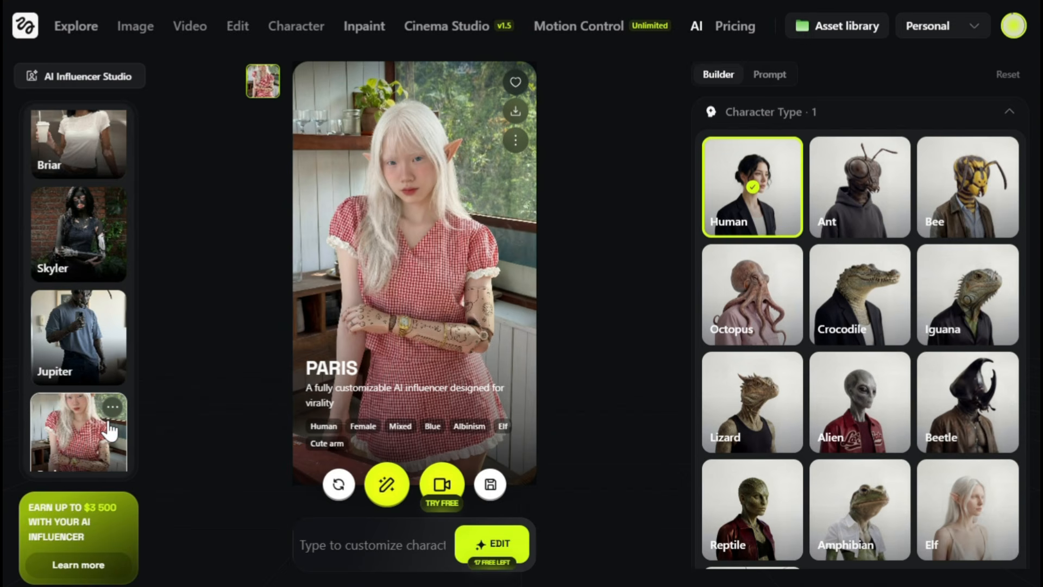
pyautogui.scroll(-8, 872, 335)
pyautogui.scroll(-15, 872, 335)
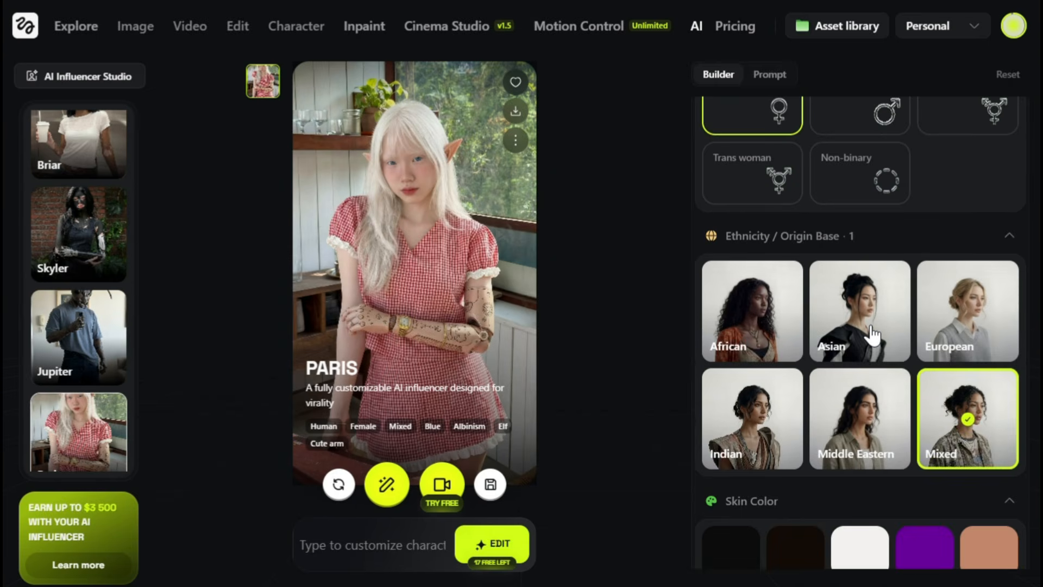
pyautogui.scroll(-15, 872, 336)
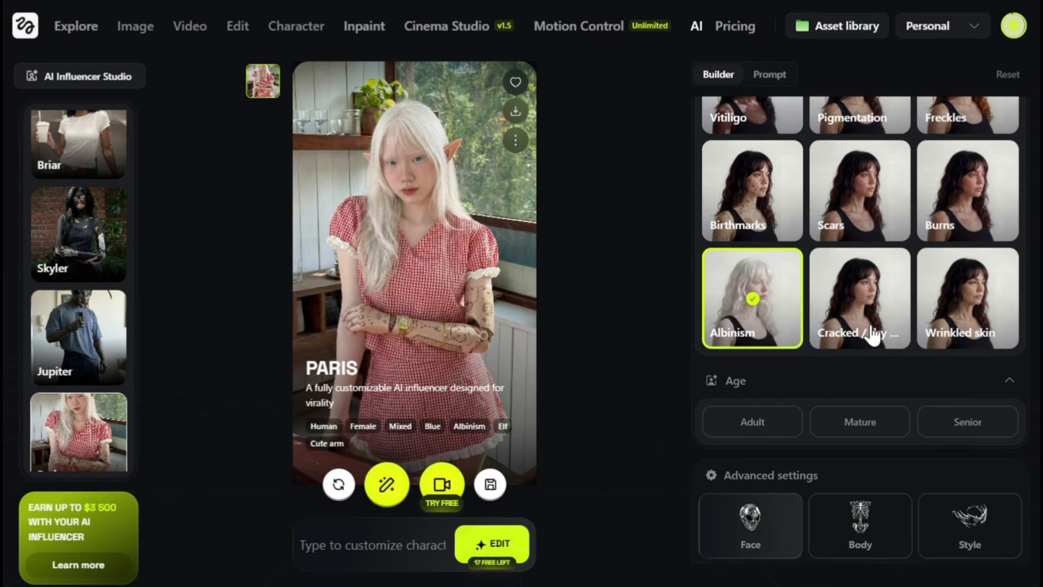
pyautogui.scroll(20, 871, 336)
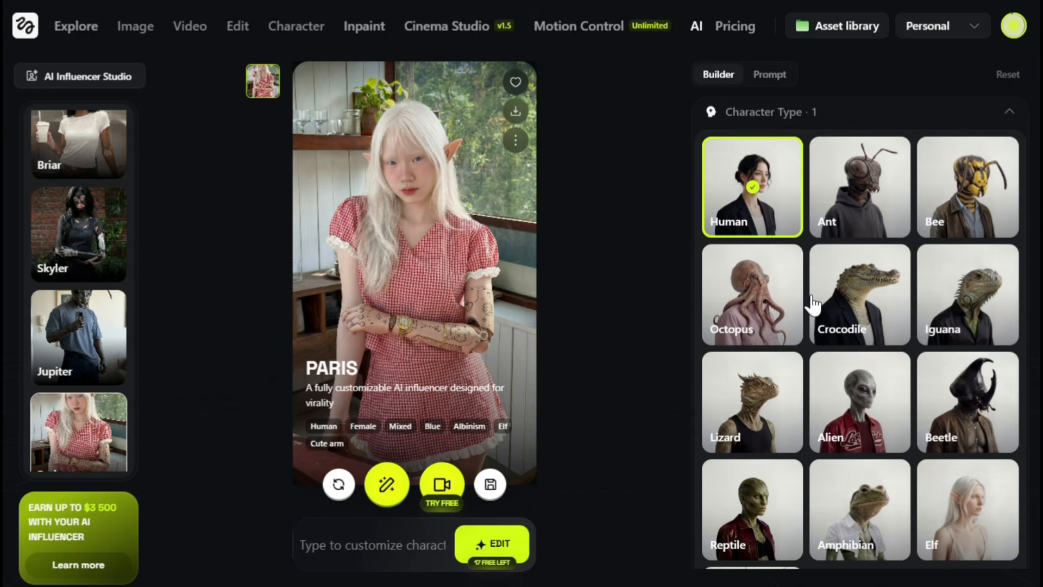
# Start a new influencer from scratch, check the prompt option and return to the builder.
pyautogui.scroll(5, 93, 271)
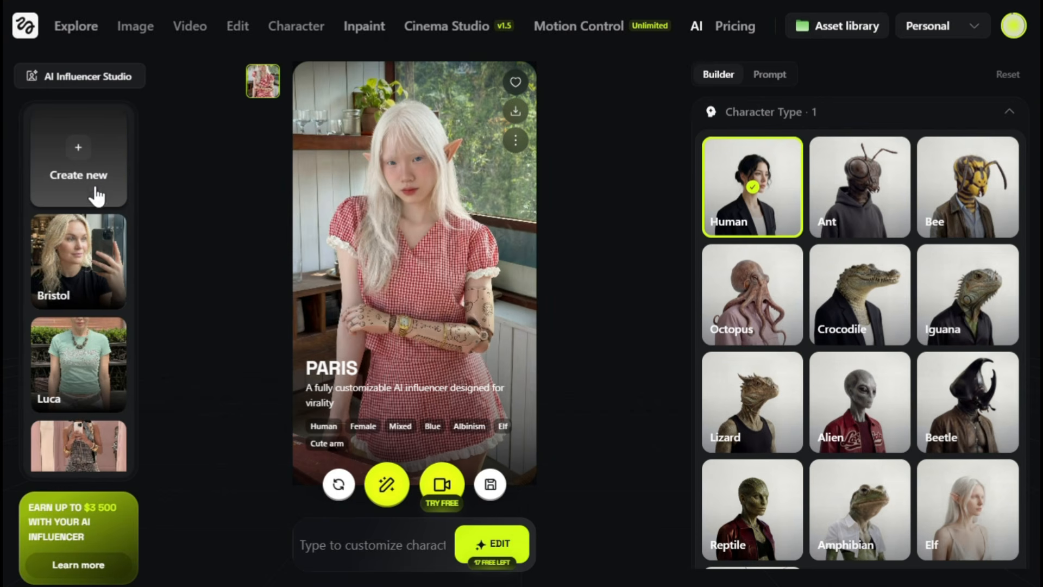
pyautogui.click(91, 154)
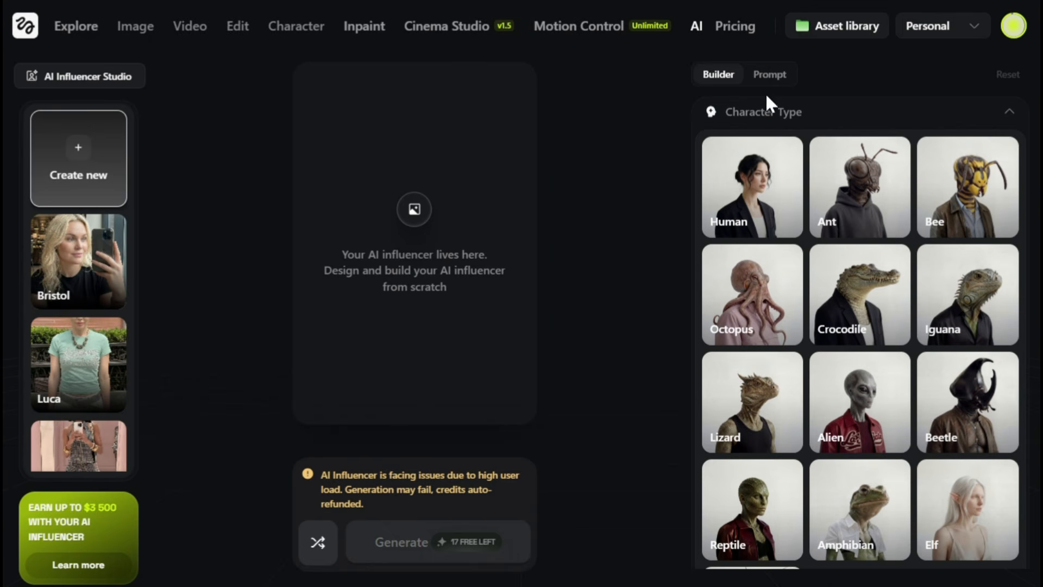
pyautogui.click(770, 77)
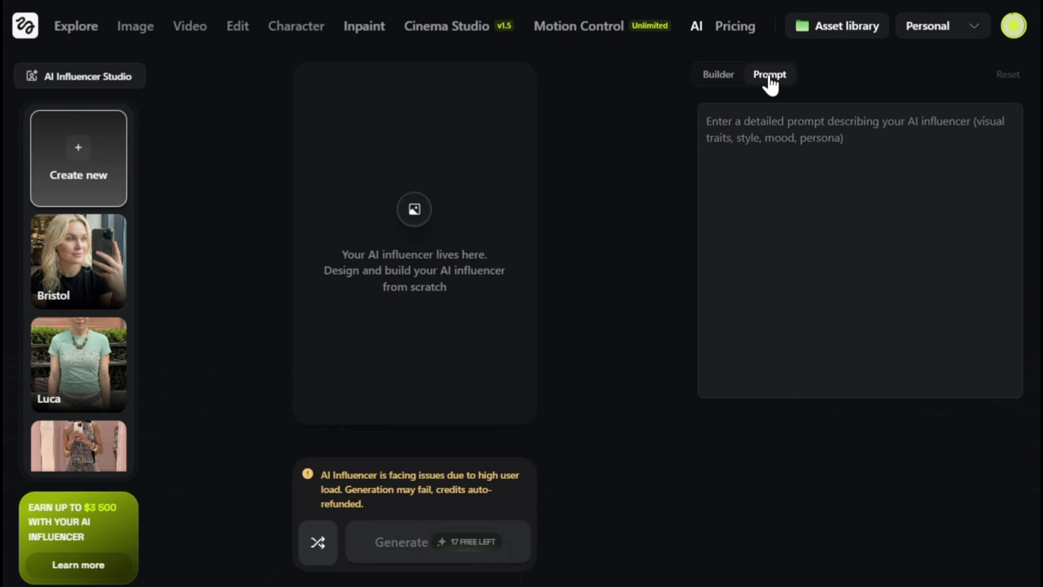
pyautogui.click(713, 76)
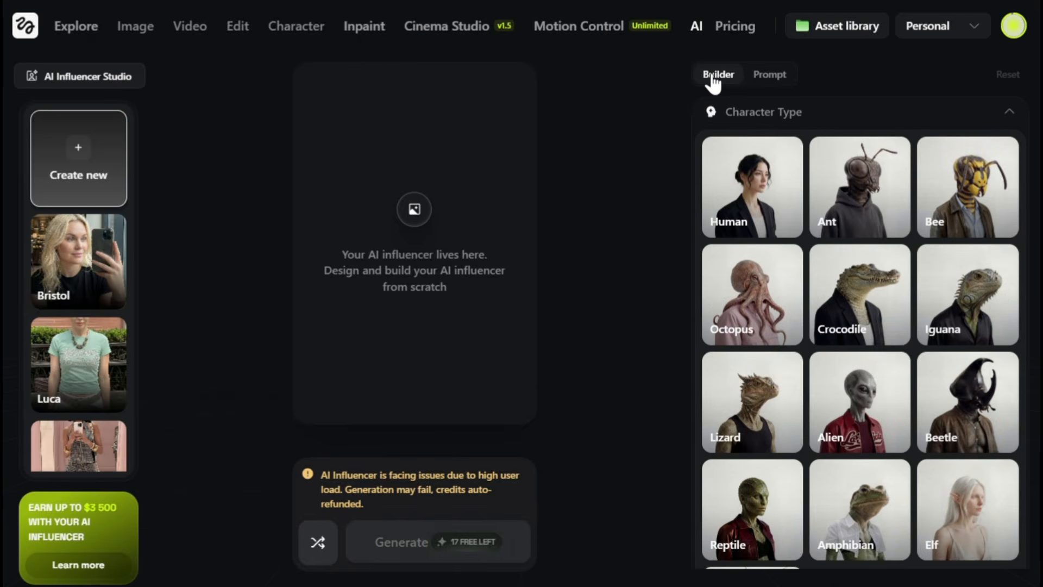
# Set the new influencer's character type to Human and gender to Female.
pyautogui.click(754, 187)
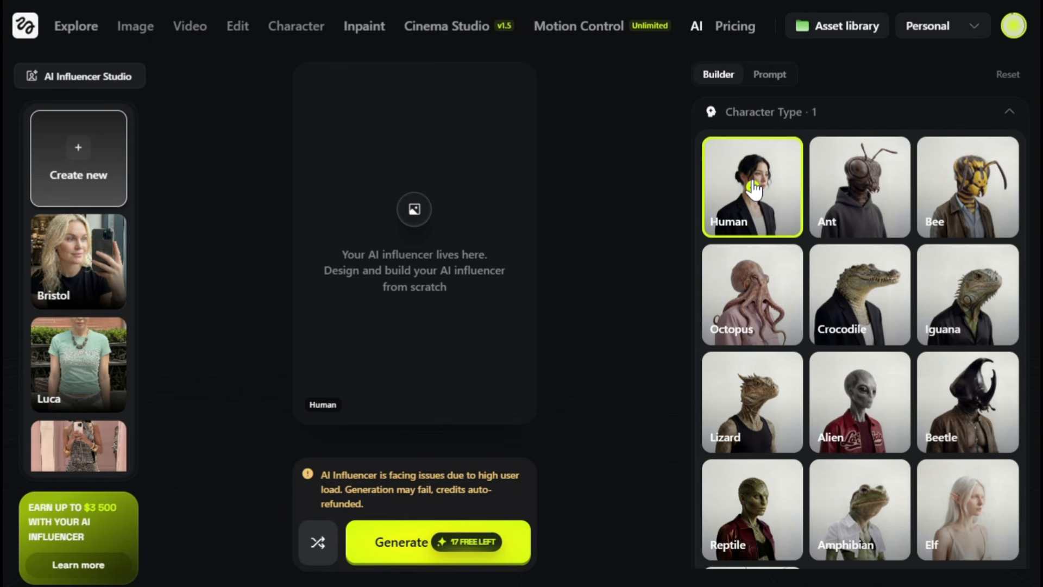
pyautogui.scroll(-3, 791, 333)
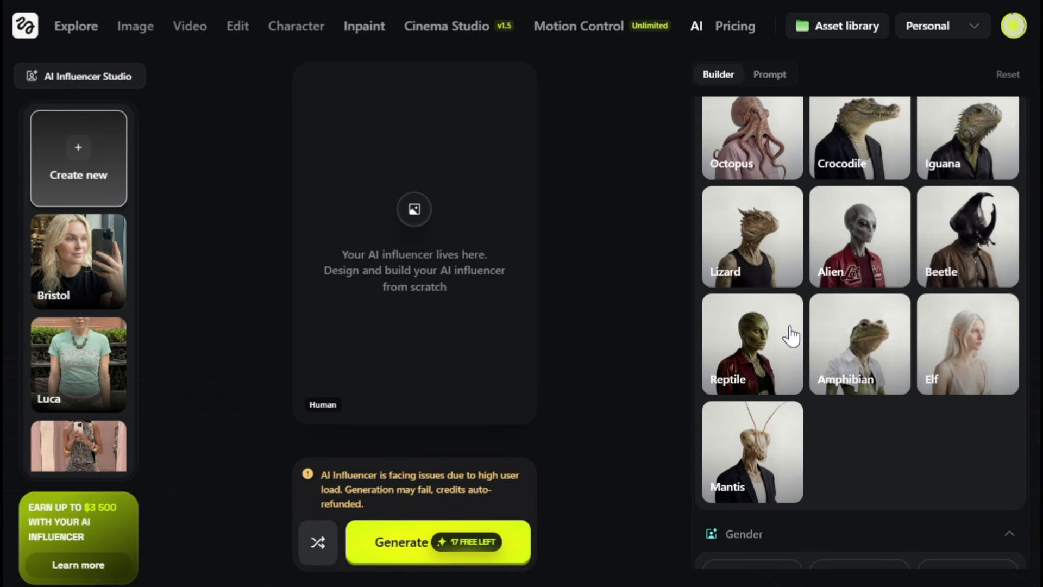
pyautogui.scroll(-5, 791, 335)
pyautogui.click(743, 316)
# Set the ethnicity to European and the skin color to White.
pyautogui.scroll(-3, 741, 318)
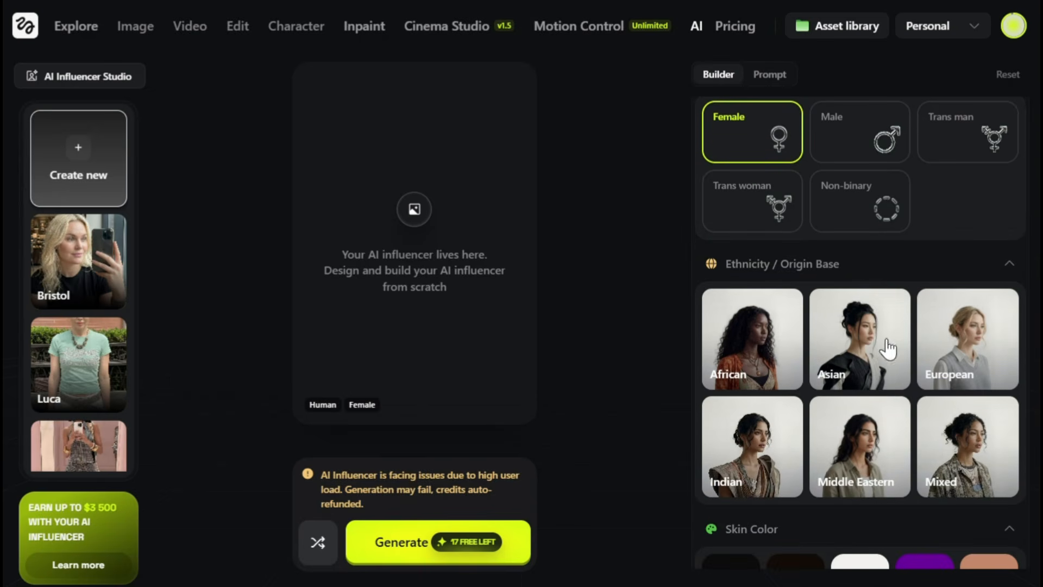
pyautogui.click(961, 352)
pyautogui.scroll(-4, 962, 353)
pyautogui.click(868, 370)
# Dismiss the custom eye color picker and choose Blue as the eye color.
pyautogui.scroll(-5, 853, 358)
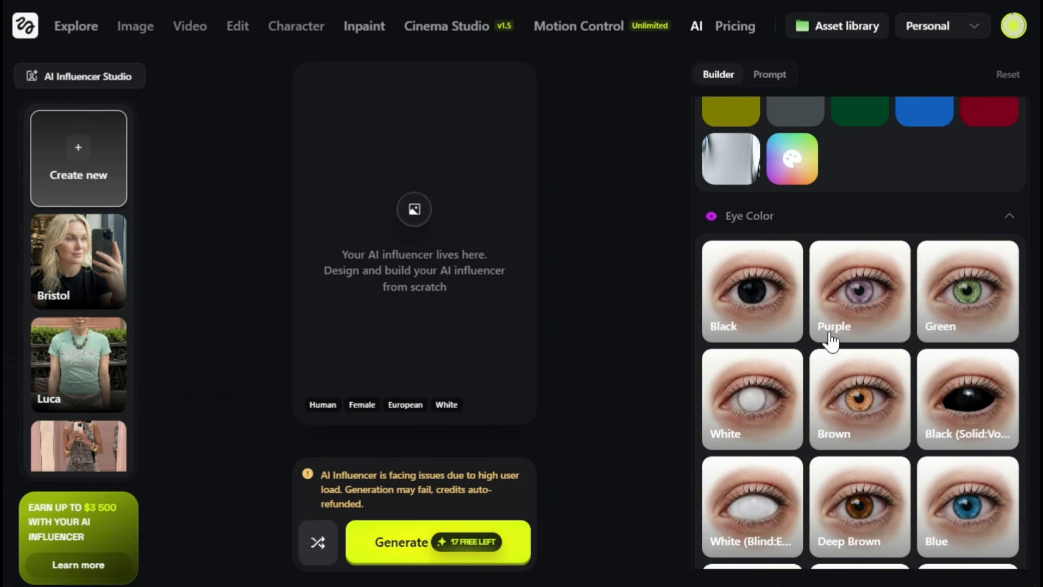
pyautogui.scroll(-4, 831, 341)
pyautogui.click(731, 491)
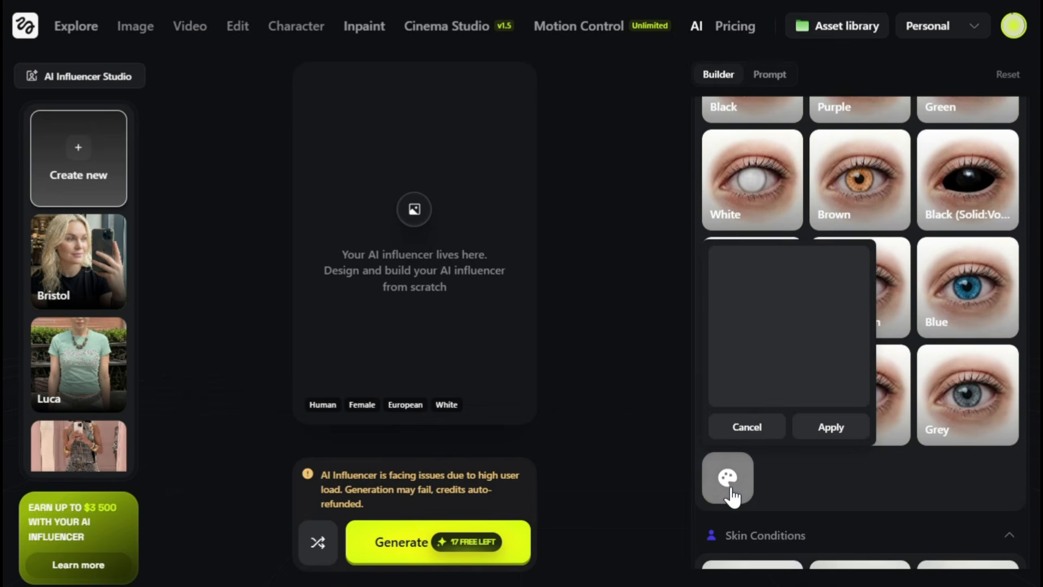
pyautogui.click(753, 427)
pyautogui.click(948, 296)
# Leave the skin conditions unselected and set the influencer's age to Adult.
pyautogui.scroll(-6, 842, 396)
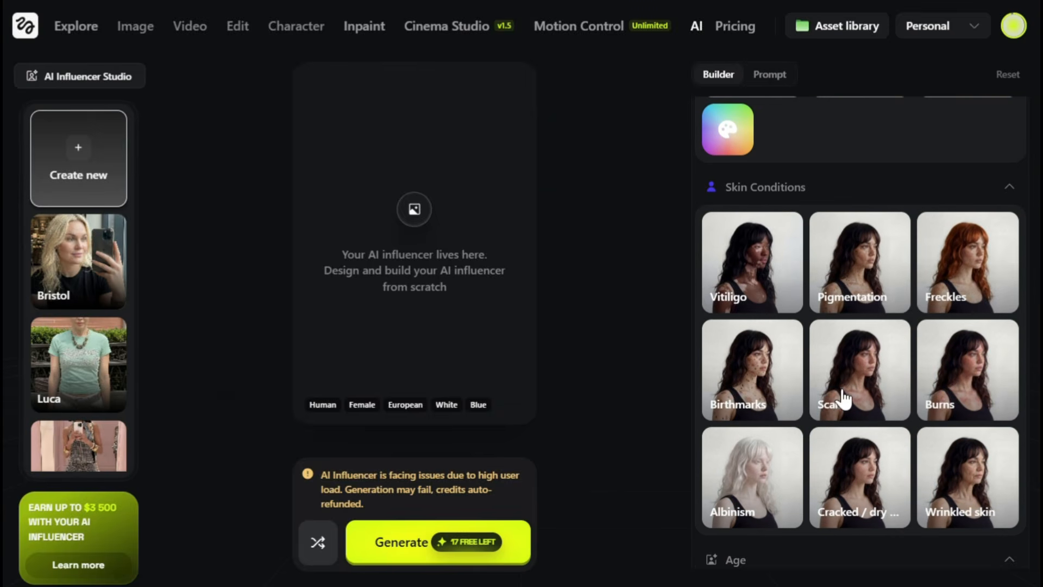
pyautogui.scroll(-5, 780, 426)
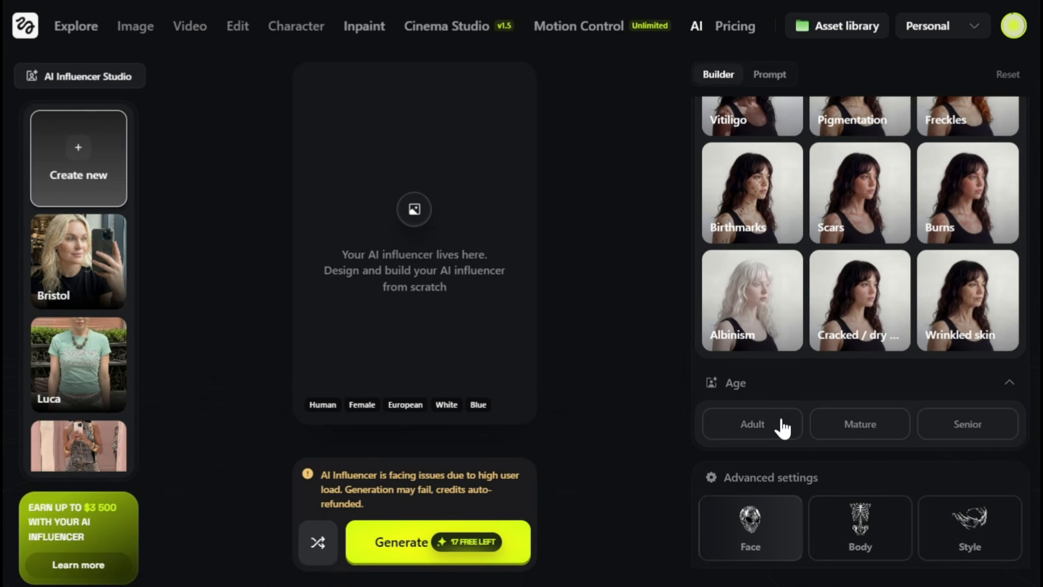
pyautogui.click(756, 326)
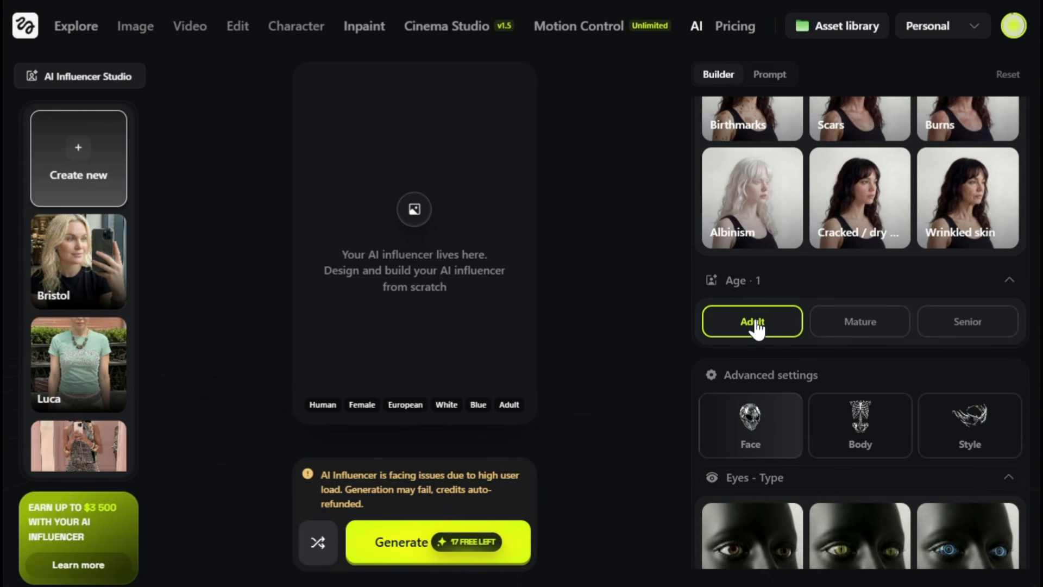
# Look over the advanced face options and set the body type to Curvy in the advanced body settings.
pyautogui.scroll(-2, 861, 362)
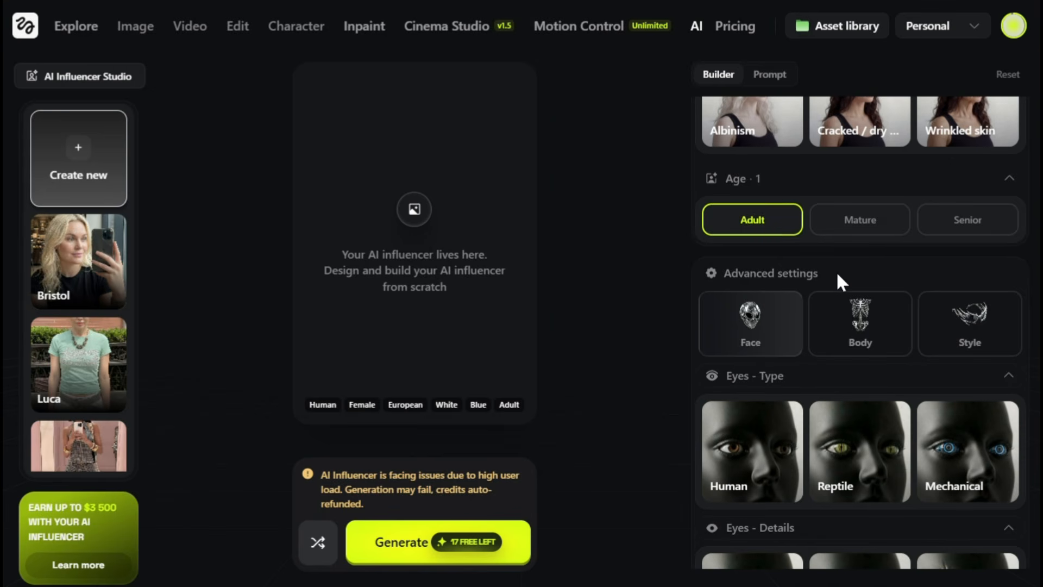
pyautogui.scroll(-5, 837, 274)
pyautogui.scroll(-4, 836, 272)
pyautogui.scroll(9, 835, 272)
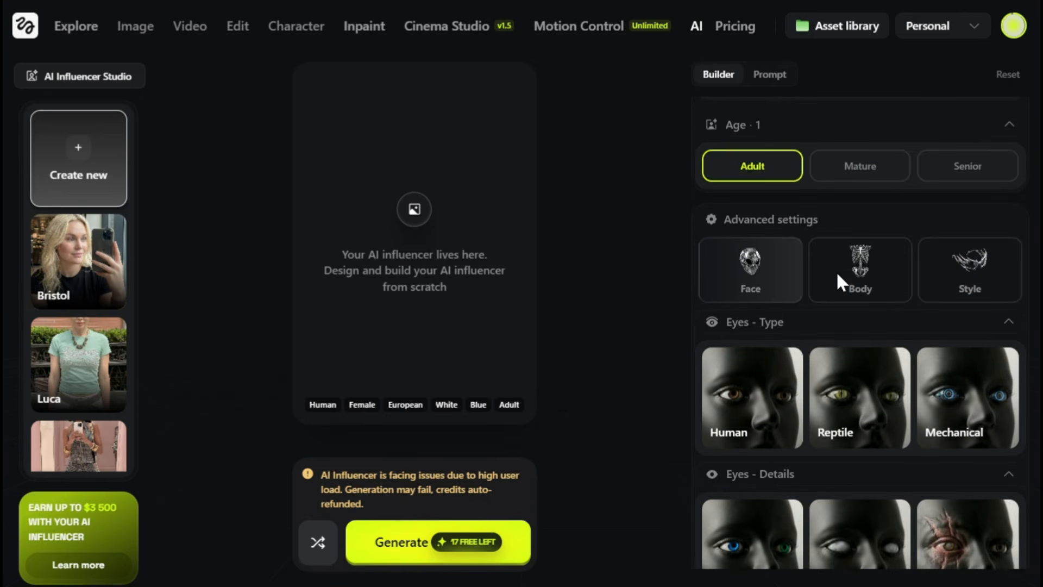
pyautogui.click(861, 308)
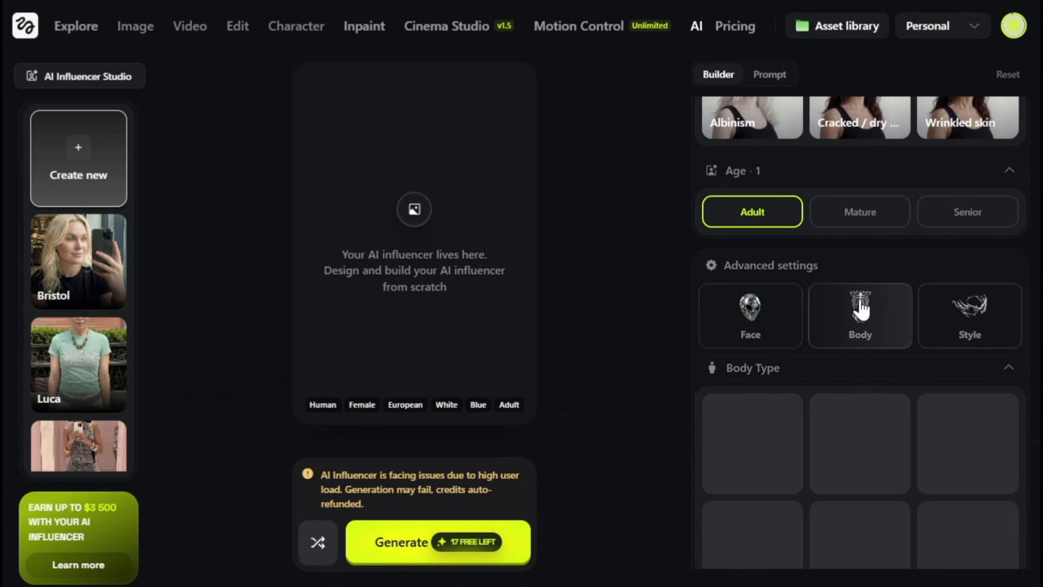
pyautogui.scroll(-2, 861, 308)
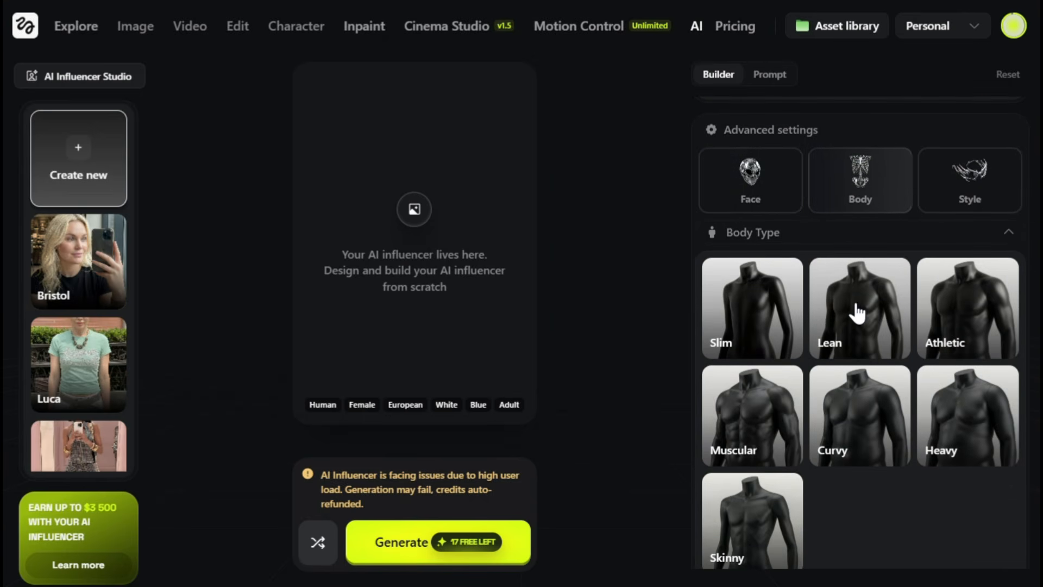
pyautogui.click(831, 429)
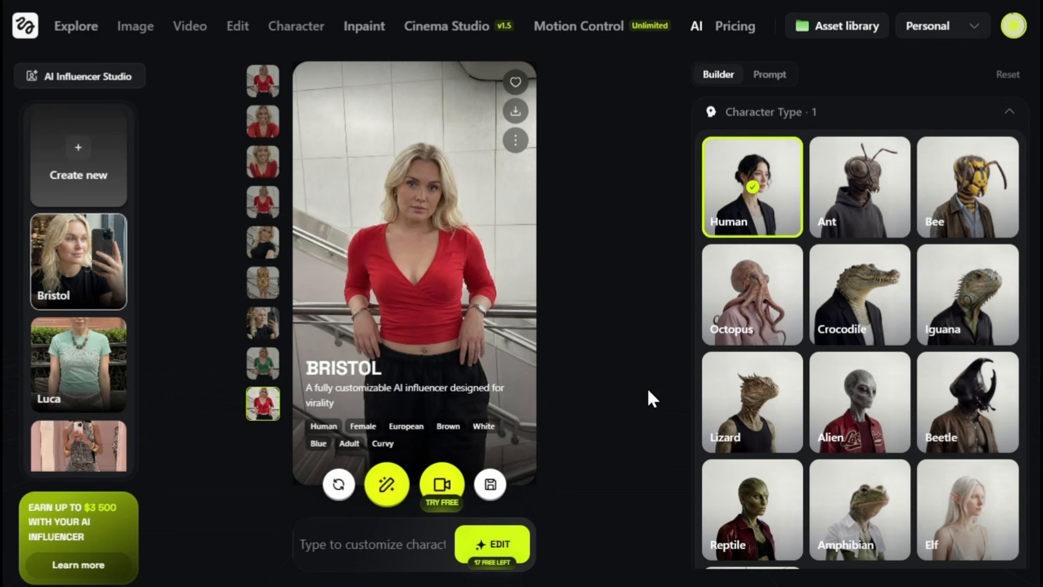
# Save the red-top image of the Bristol influencer.
pyautogui.scroll(-15, 841, 332)
pyautogui.scroll(-10, 841, 333)
pyautogui.scroll(8, 840, 332)
pyautogui.scroll(10, 841, 332)
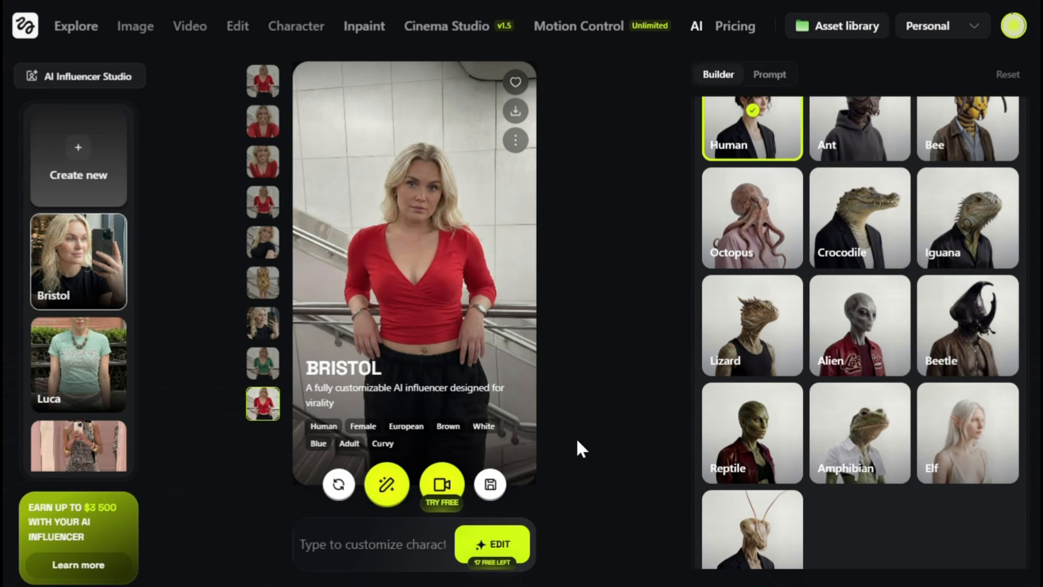
pyautogui.click(491, 484)
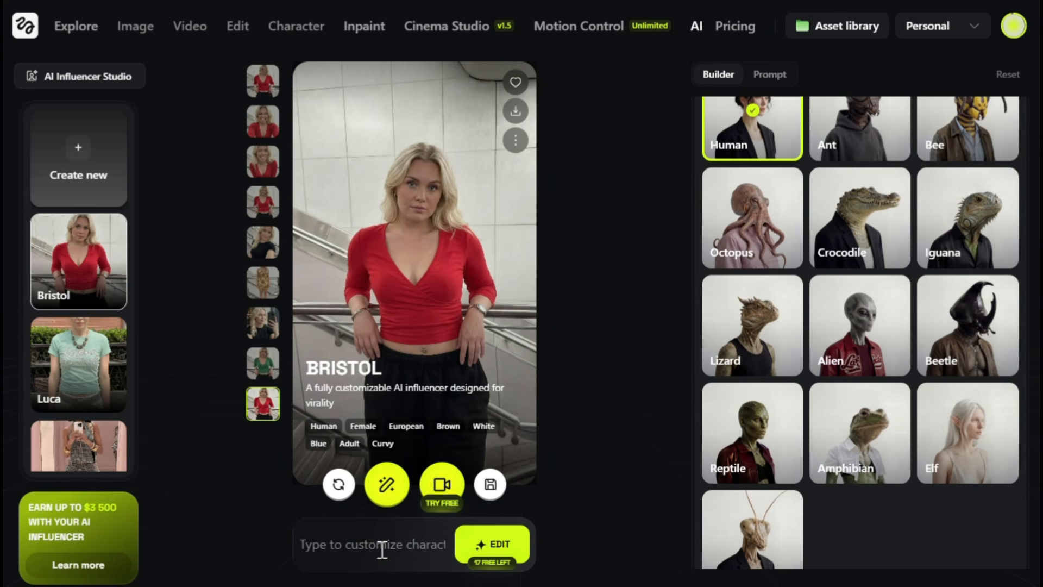
# Generate an edited version of Bristol's image from a prompt changing her top color to green.
pyautogui.click(389, 541)
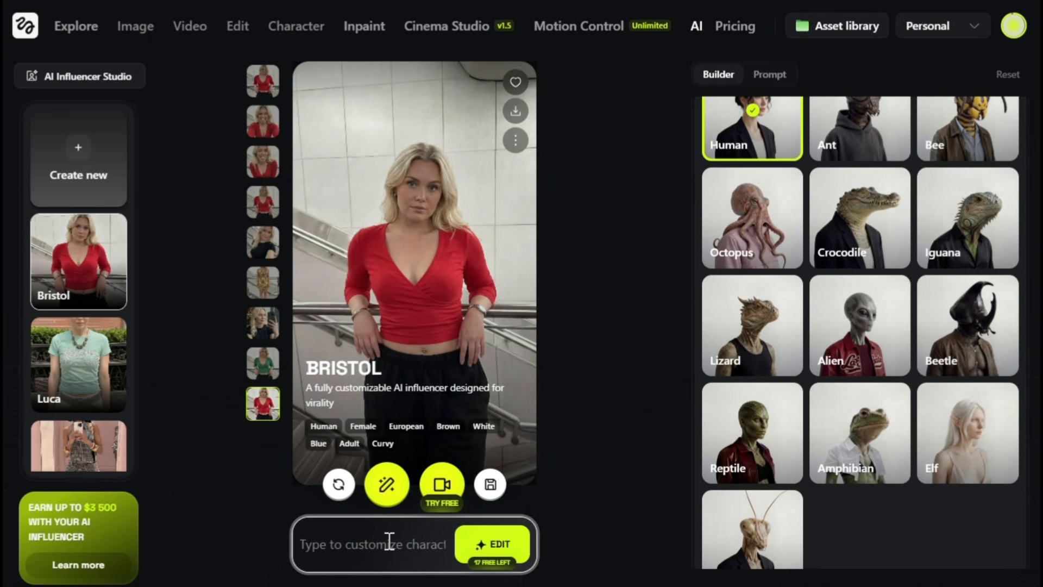
pyautogui.hotkey('ctrl', 'v')
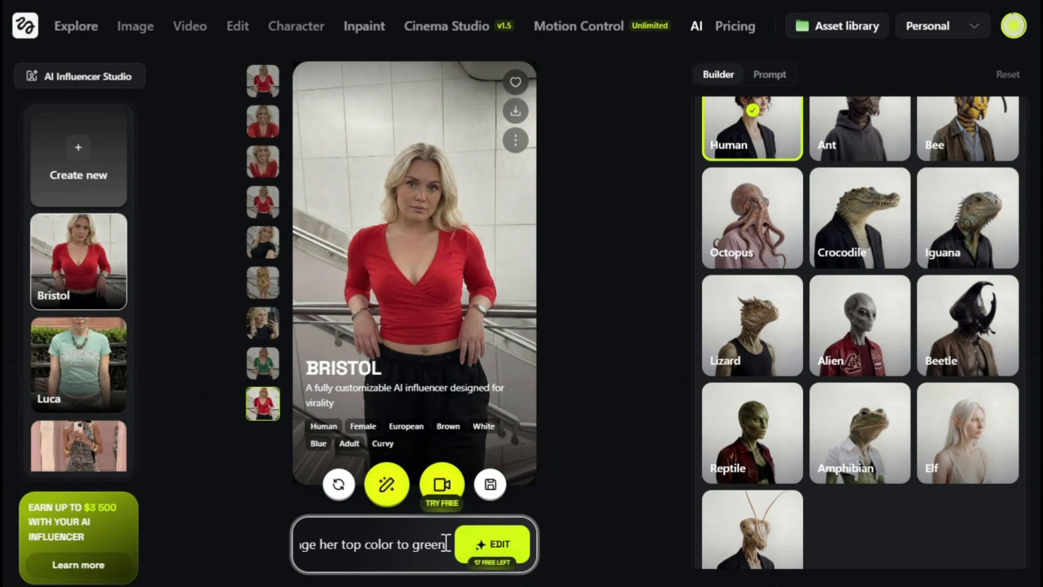
pyautogui.click(478, 545)
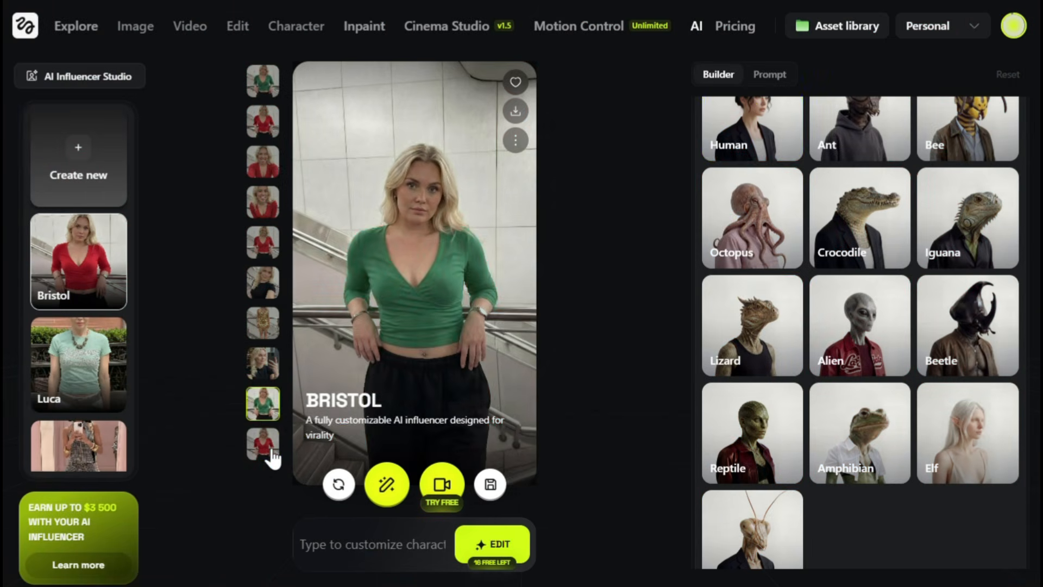
# Compare the green-top version with the original red-top image of Bristol.
pyautogui.click(269, 451)
pyautogui.click(264, 414)
pyautogui.click(263, 442)
pyautogui.click(263, 405)
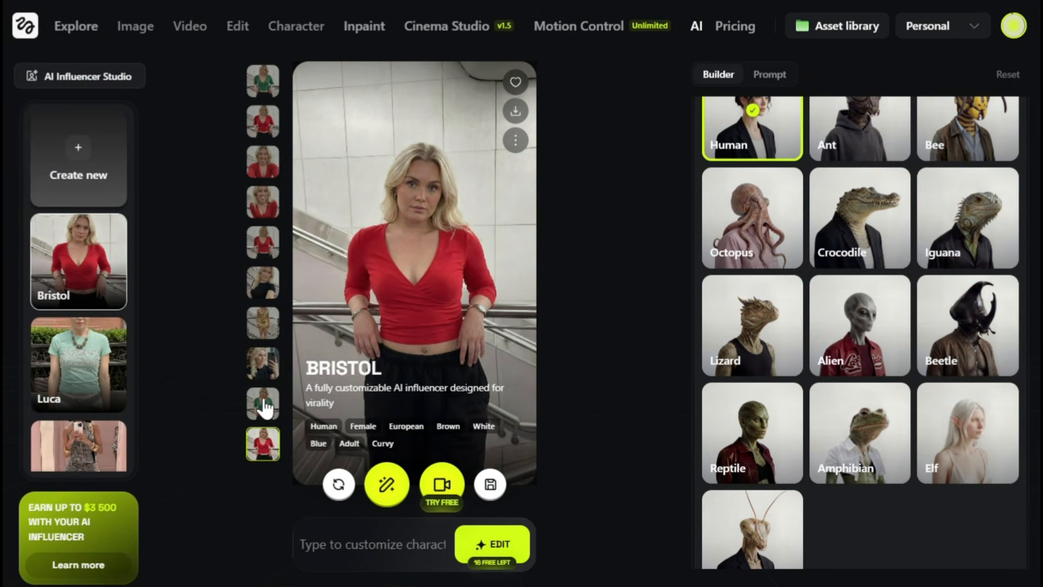
pyautogui.click(265, 444)
# Generate an edit of the green-top image from the pasted prompt describing the same woman as the reference picture taking a photo of herself.
pyautogui.click(263, 405)
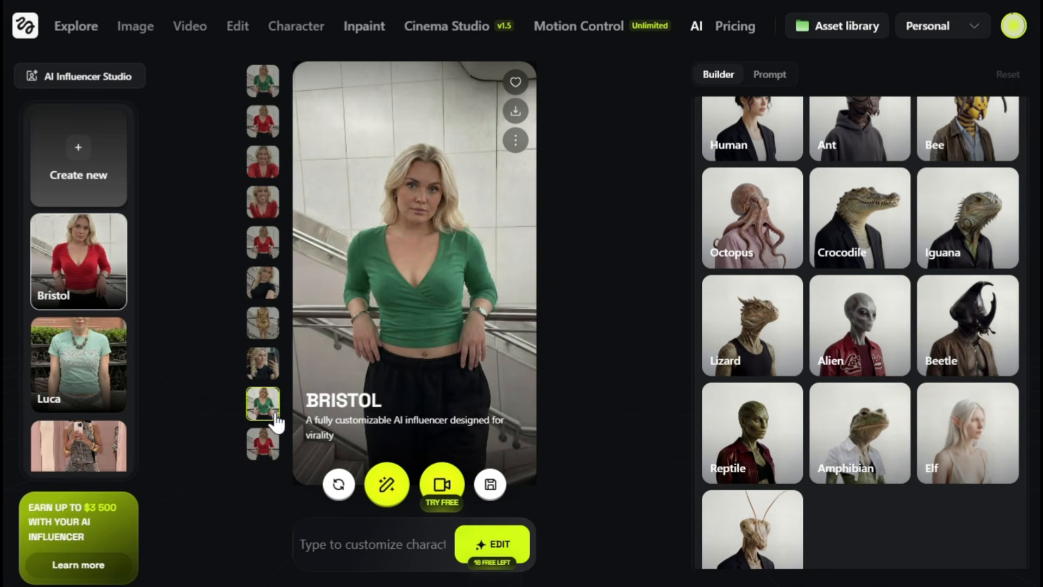
pyautogui.click(394, 545)
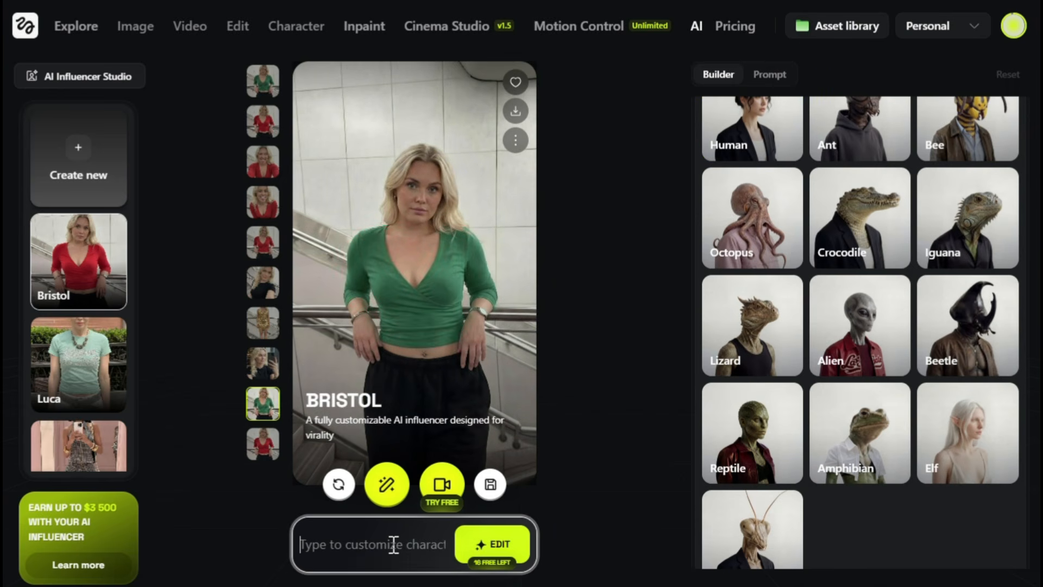
pyautogui.hotkey('ctrl', 'v')
pyautogui.hscroll(-8, 394, 545)
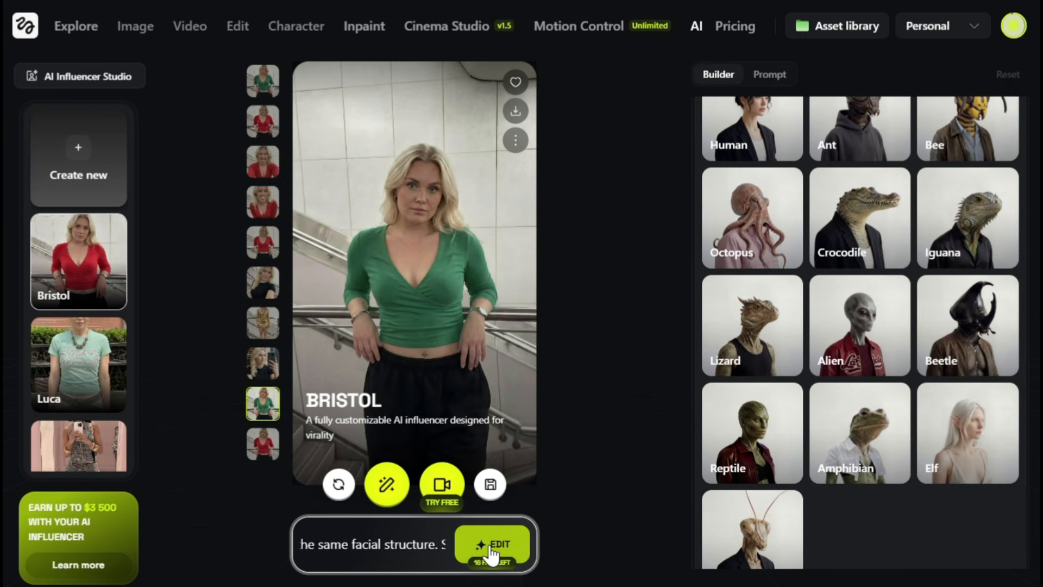
pyautogui.click(492, 546)
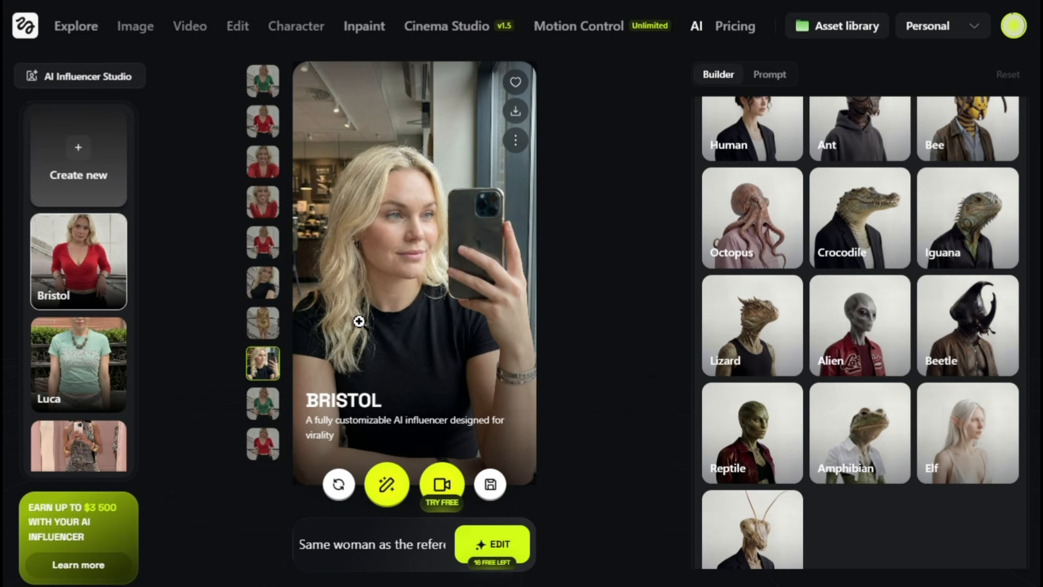
# Examine the café phone selfie at full size and compare it with the green-top image of Bristol.
pyautogui.click(359, 321)
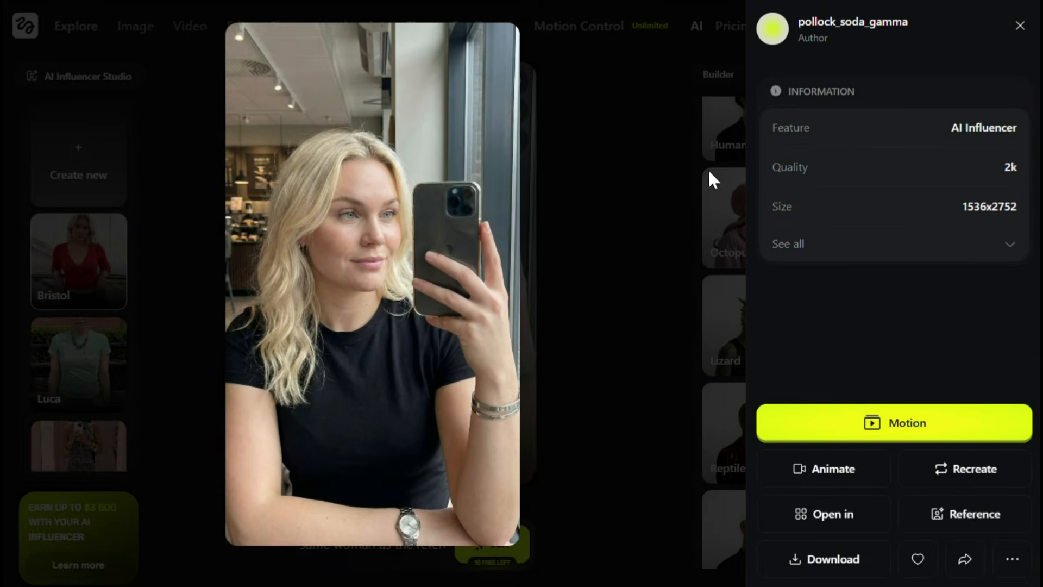
pyautogui.click(1020, 26)
pyautogui.click(262, 405)
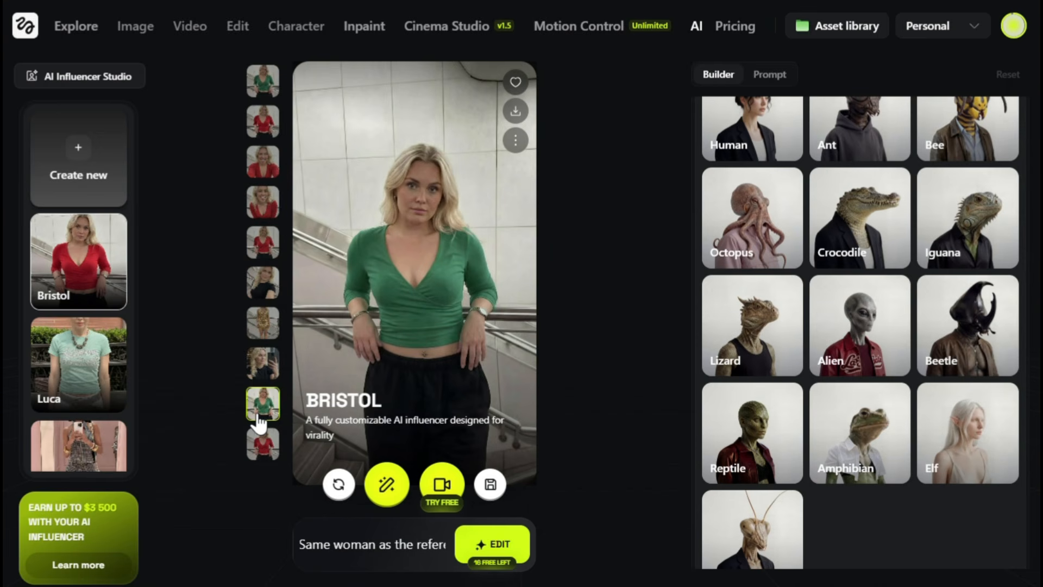
pyautogui.click(263, 365)
pyautogui.click(263, 405)
pyautogui.click(263, 364)
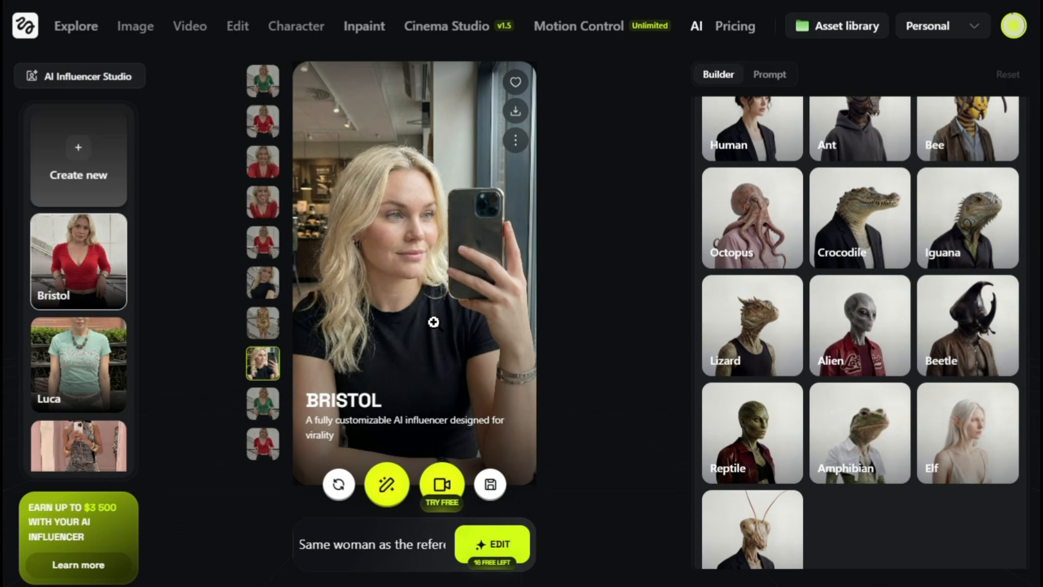
# Open the café selfie in Nano Banana Pro and examine the red-top and gold-dress reference images and the generated images.
pyautogui.click(388, 483)
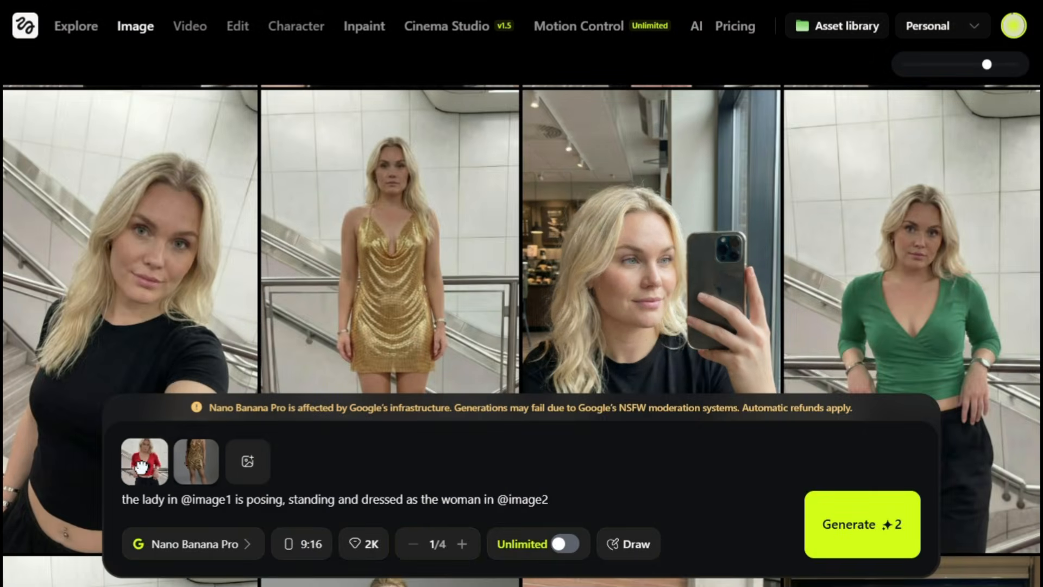
pyautogui.click(143, 466)
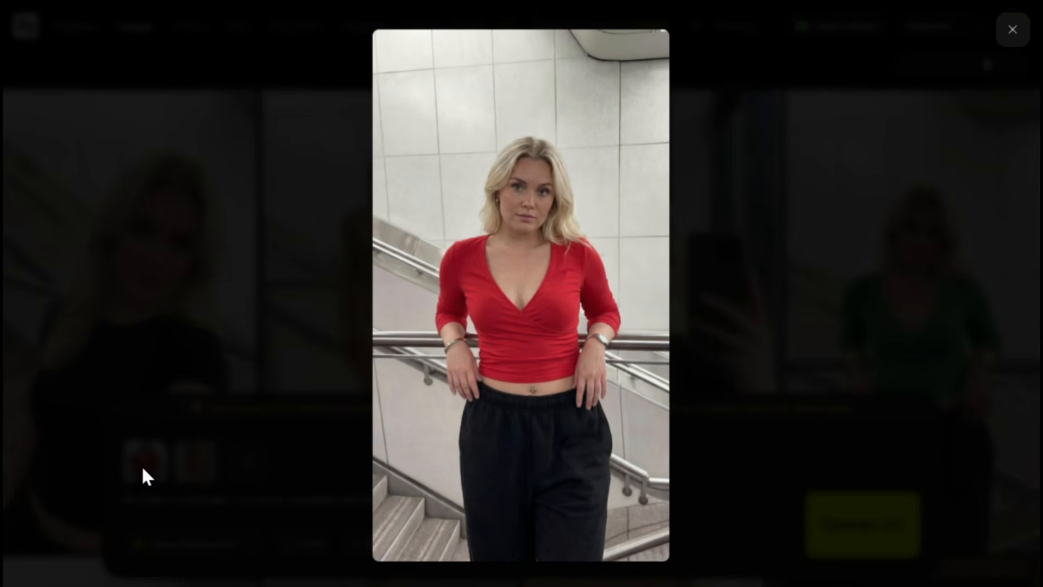
pyautogui.click(1010, 32)
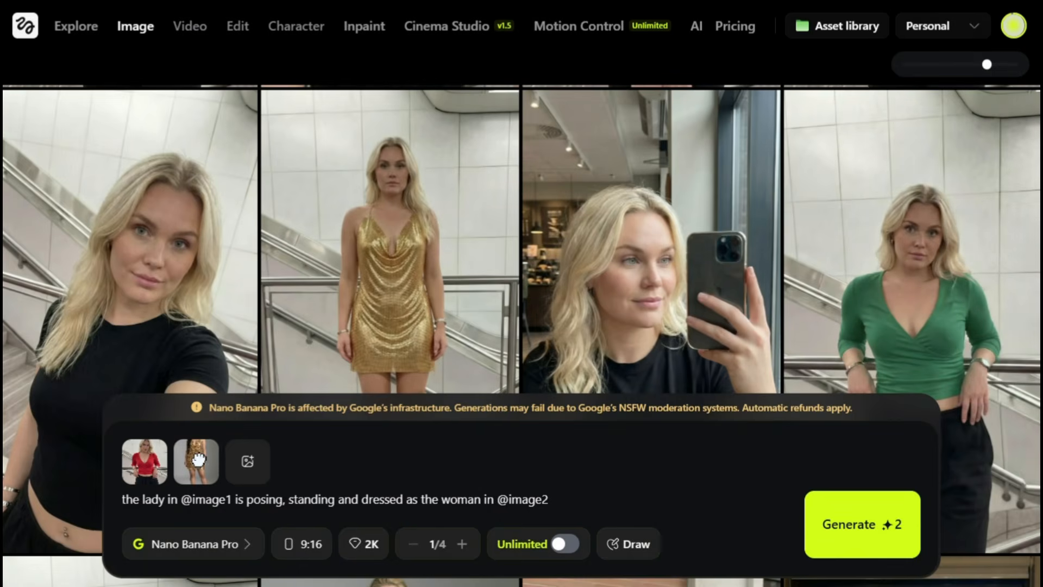
pyautogui.click(197, 459)
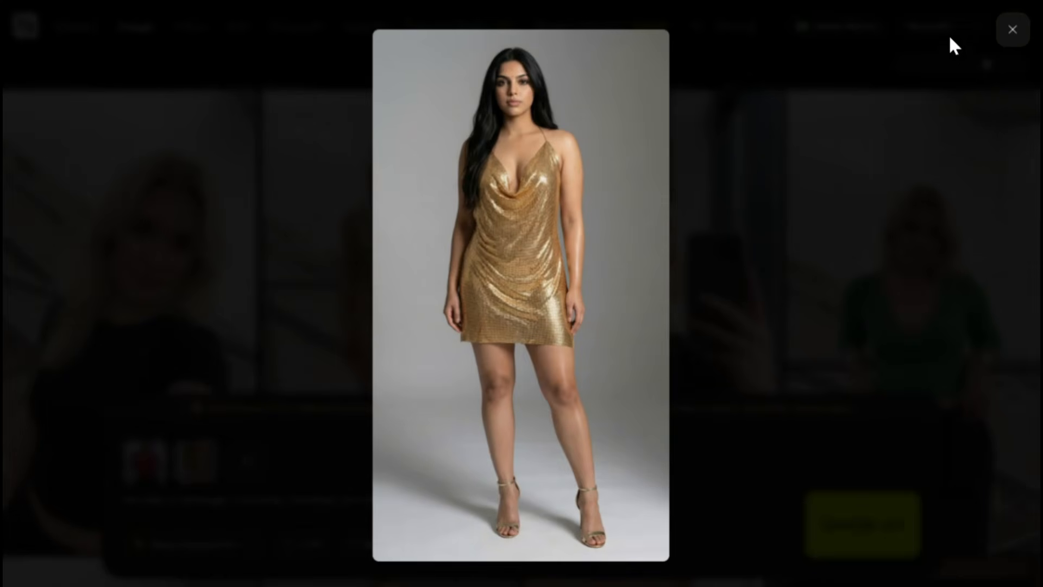
pyautogui.click(1011, 31)
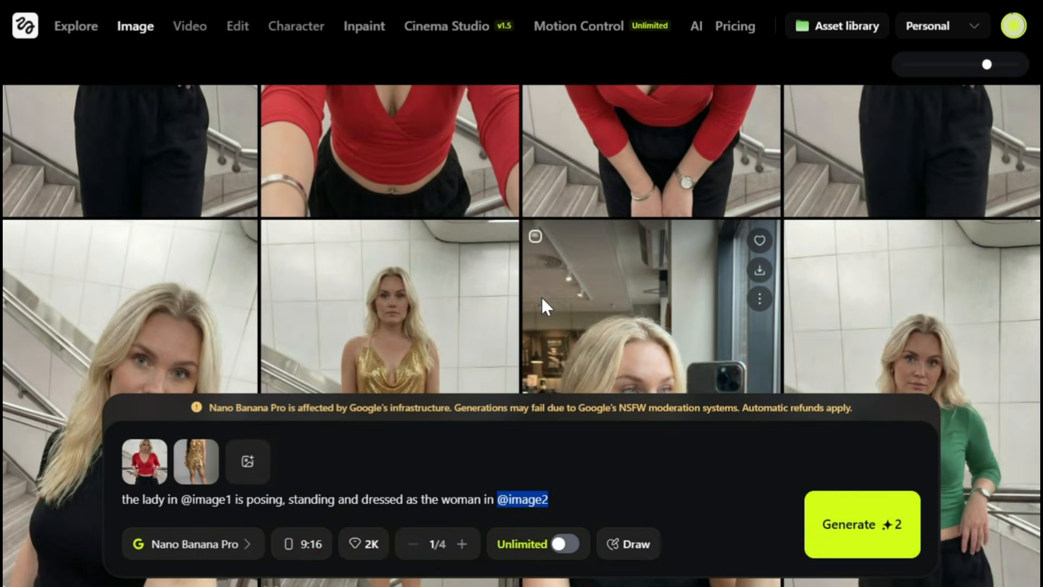
pyautogui.scroll(5, 541, 295)
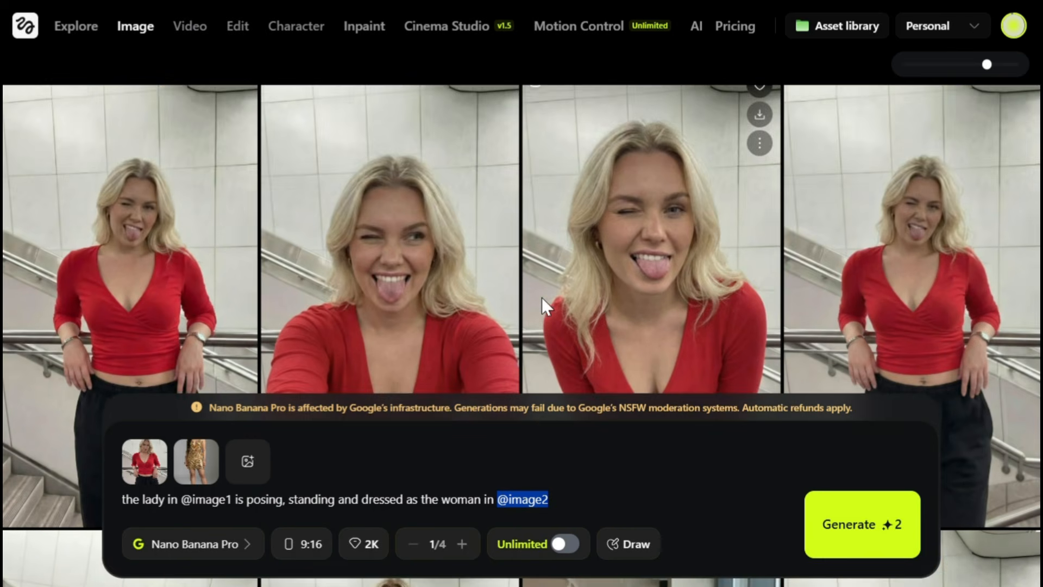
pyautogui.scroll(-5, 543, 297)
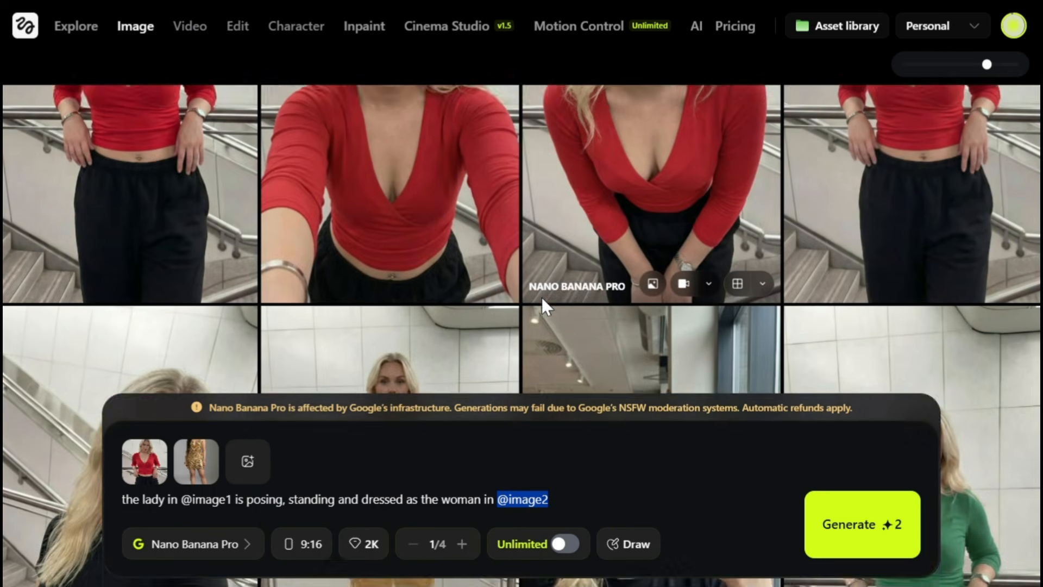
pyautogui.scroll(-3, 541, 295)
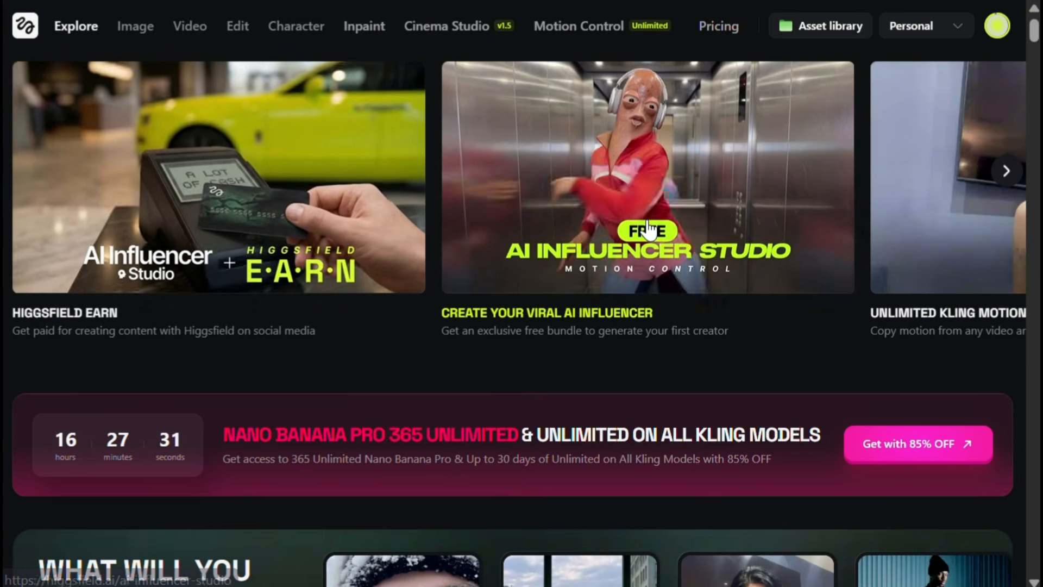
# Open Unlimited Kling Motion Control from the Explore page and browse the clips in its motion library.
pyautogui.hscroll(3, 647, 224)
pyautogui.hscroll(2, 648, 231)
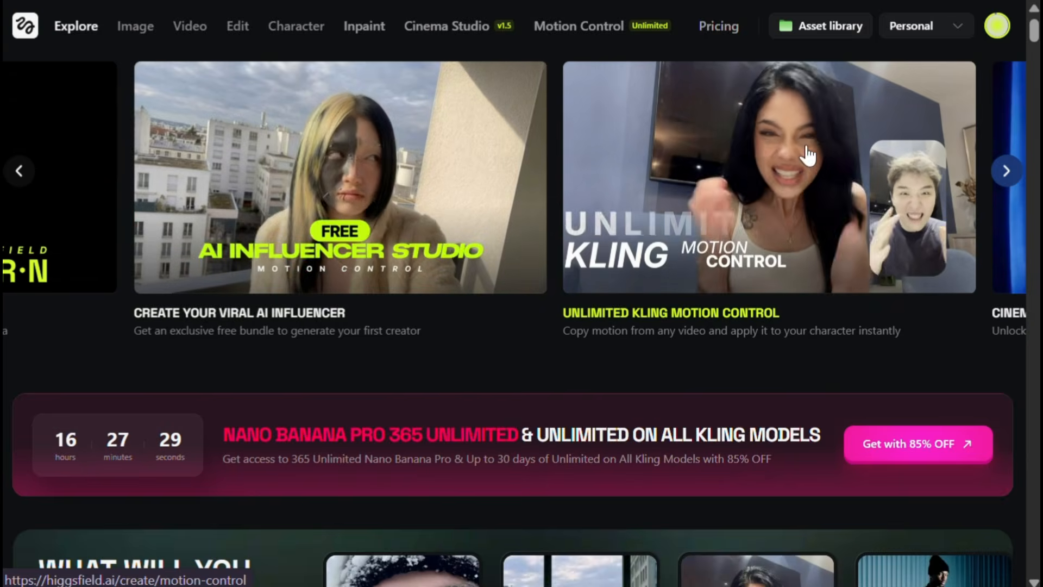
pyautogui.click(763, 203)
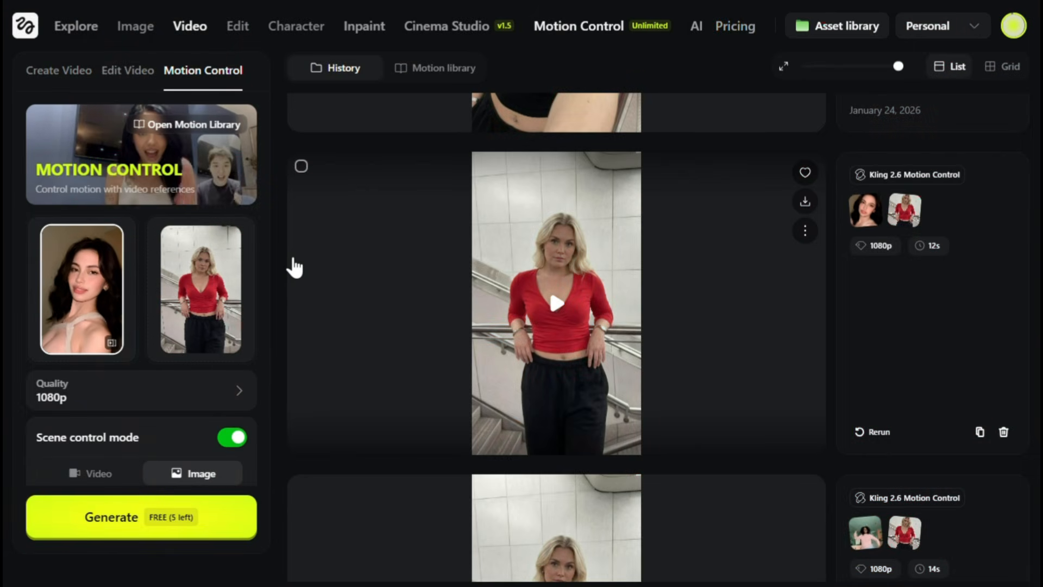
pyautogui.click(199, 126)
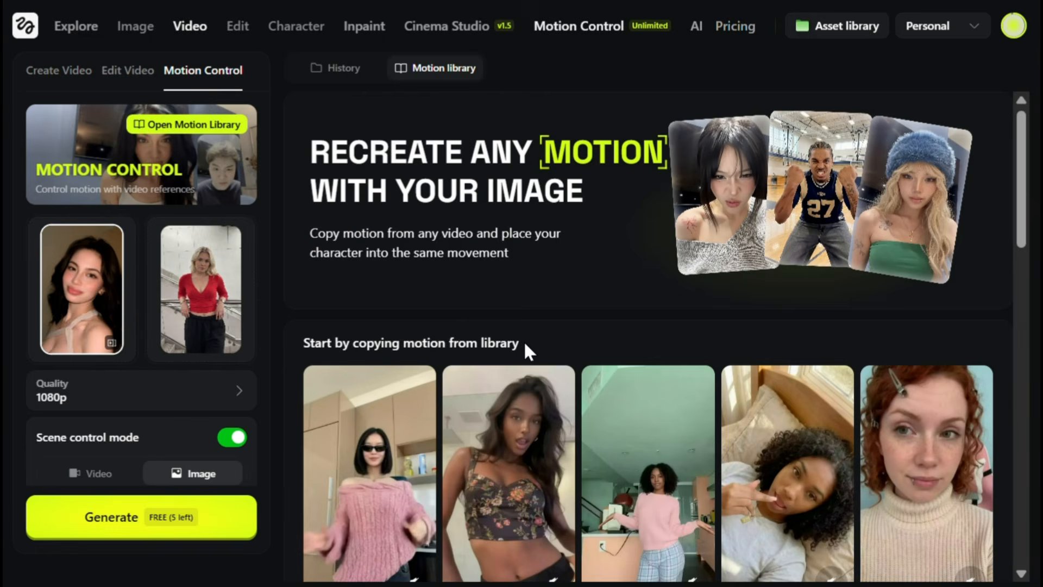
pyautogui.scroll(-6, 525, 344)
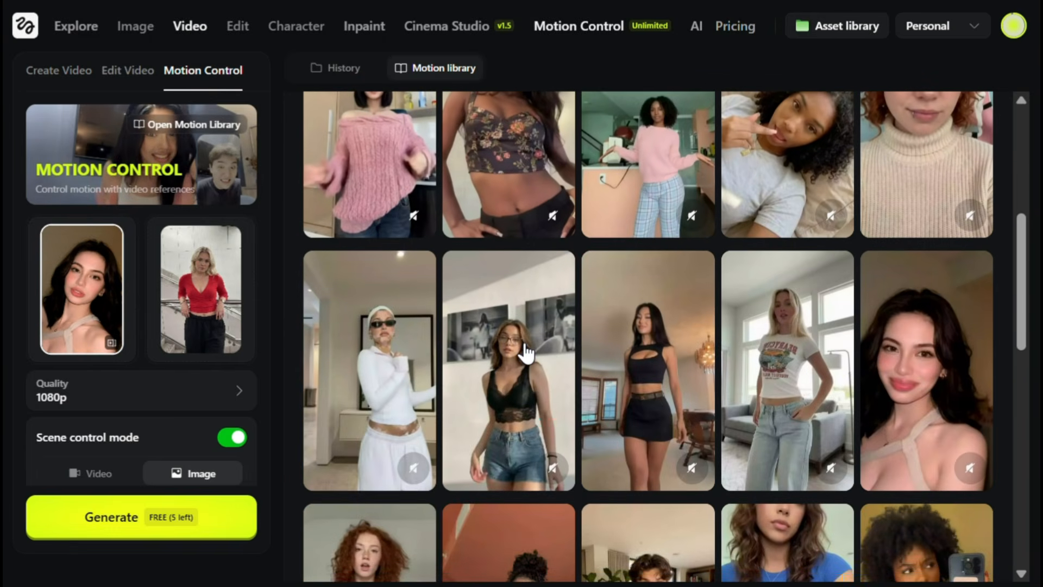
pyautogui.scroll(-12, 525, 352)
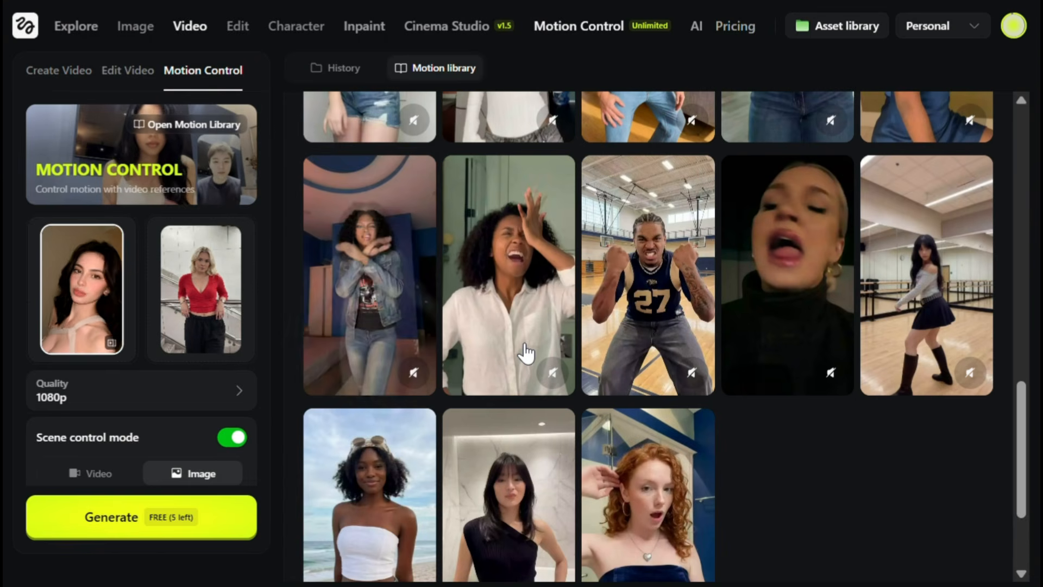
pyautogui.scroll(6, 524, 352)
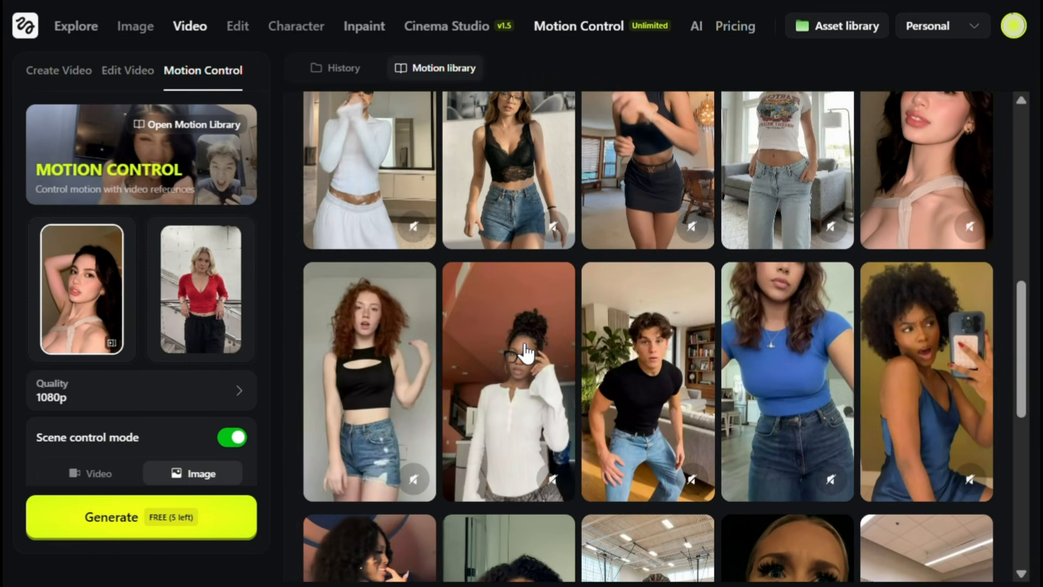
pyautogui.scroll(2, 603, 329)
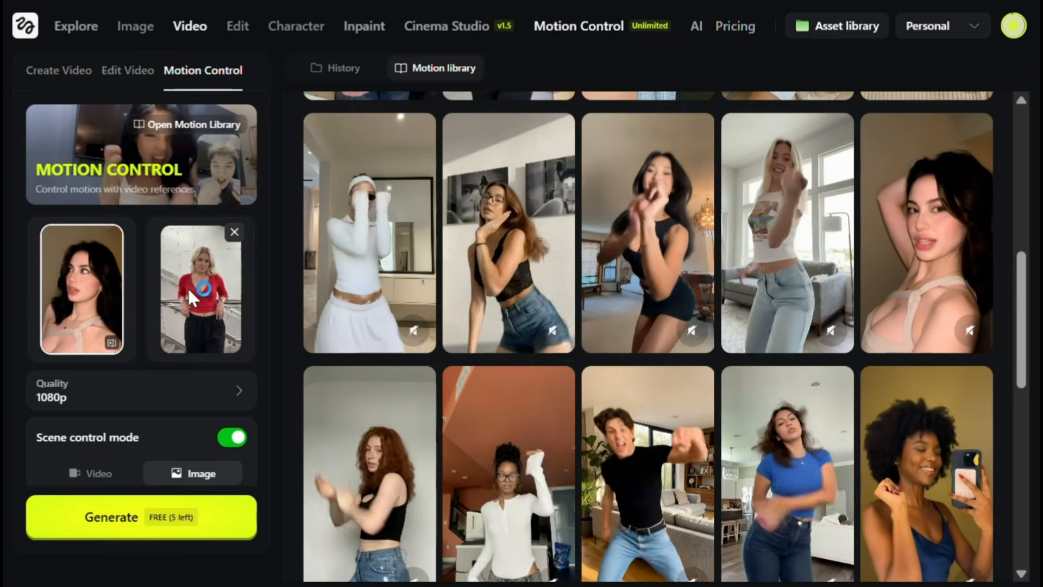
# Review the quality options and scene control settings for the Motion Control video.
pyautogui.scroll(-3, 187, 287)
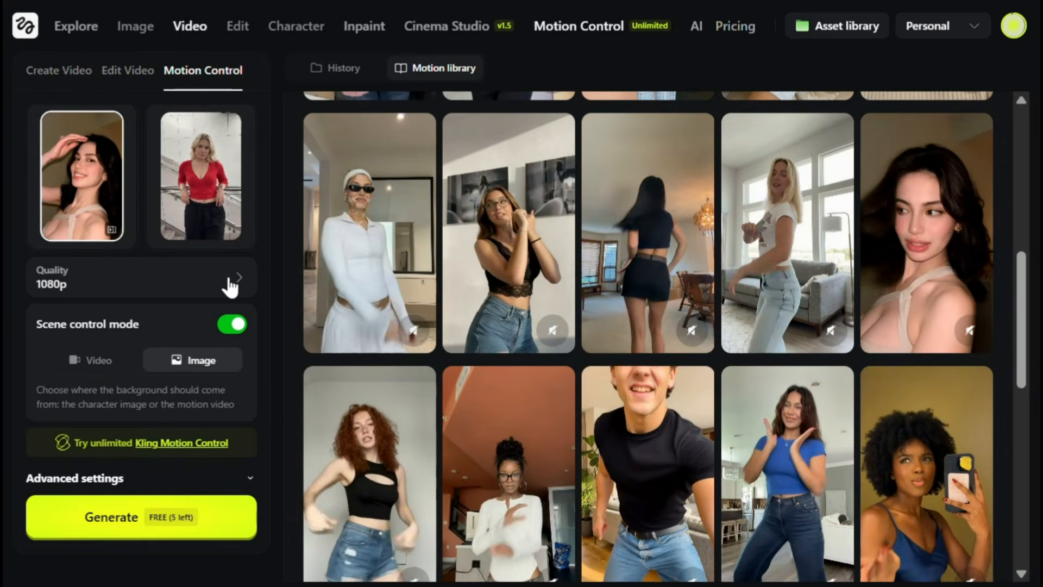
pyautogui.click(229, 279)
pyautogui.click(228, 278)
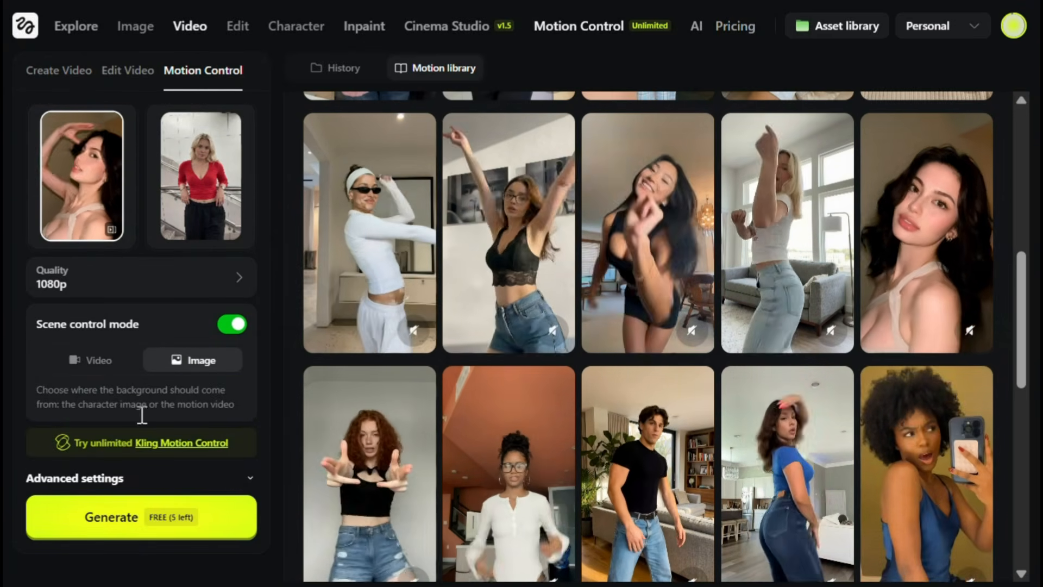